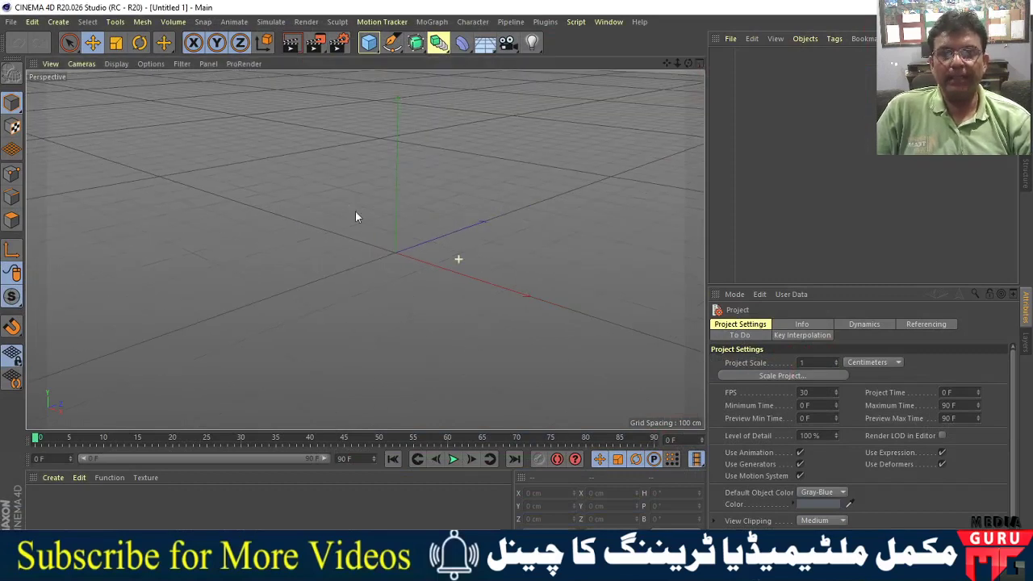
Orbit and zoom out the perspective view so far more of the ground grid shows.
alt+drag(355, 216, 415, 251)
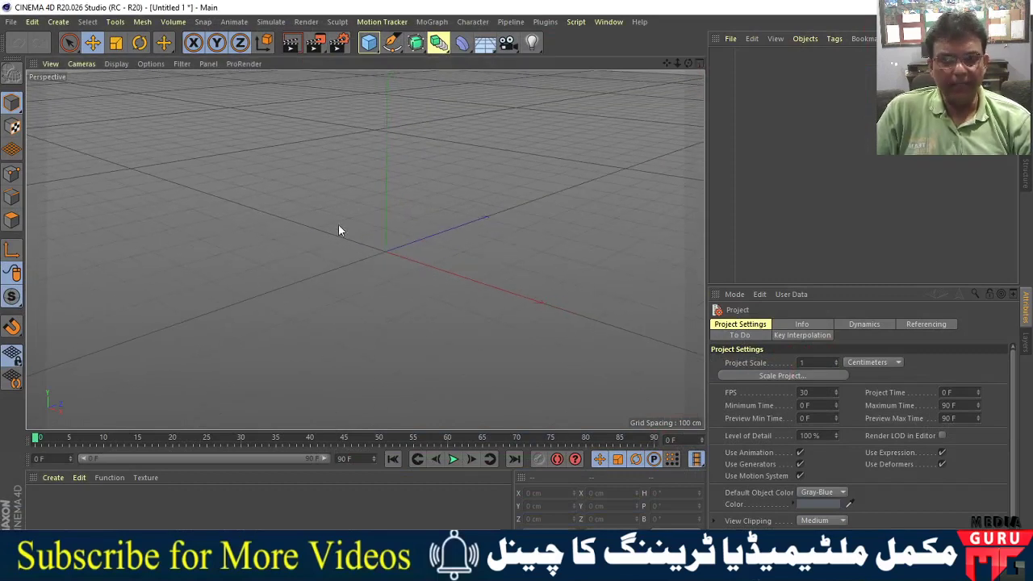
alt+right_drag(338, 224, 409, 301)
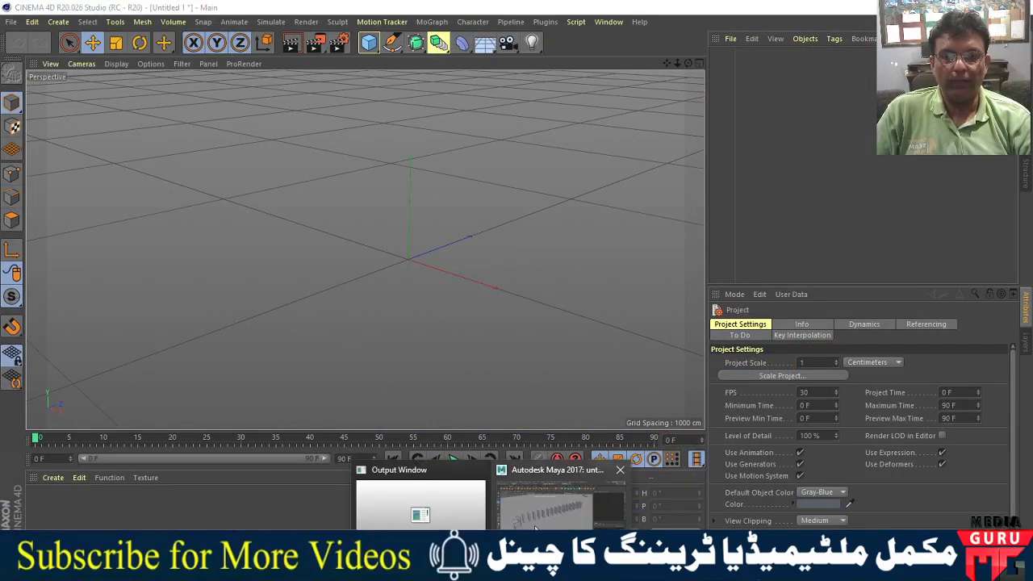
Stop the Maya domino animation and quit Maya without saving, returning to Cinema 4D.
click(541, 521)
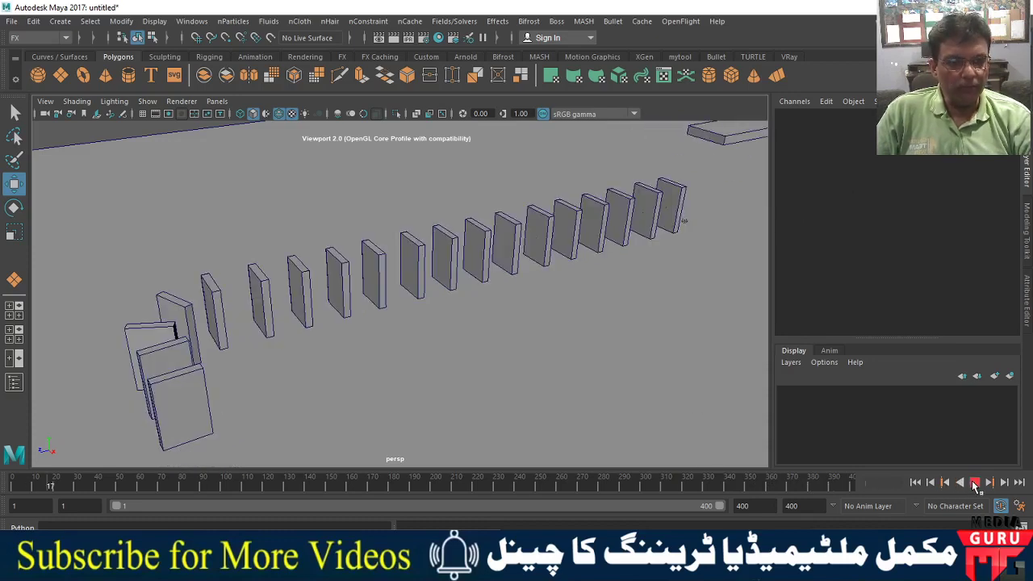
click(974, 482)
key(ctrl+n)
click(522, 287)
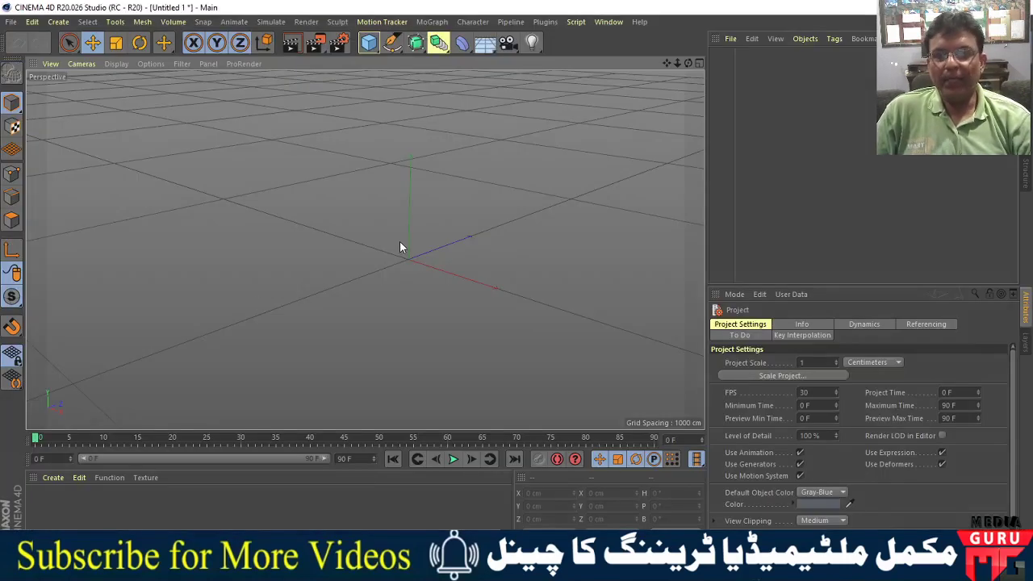
mouse_move(400, 241)
alt+mouse_down()
mouse_move(336, 253)
mouse_move(419, 245)
alt+mouse_up()
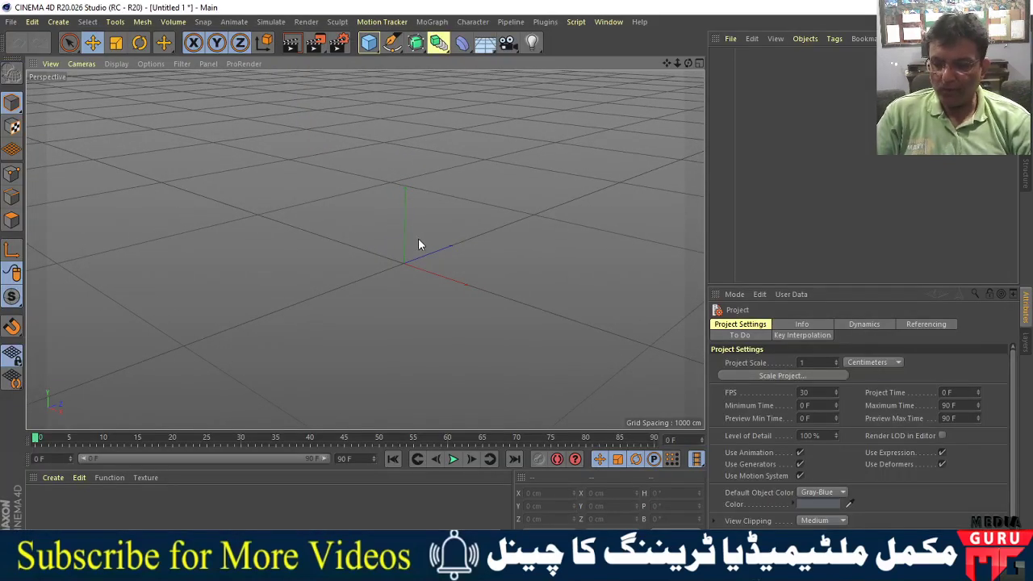
key(alt+Tab)
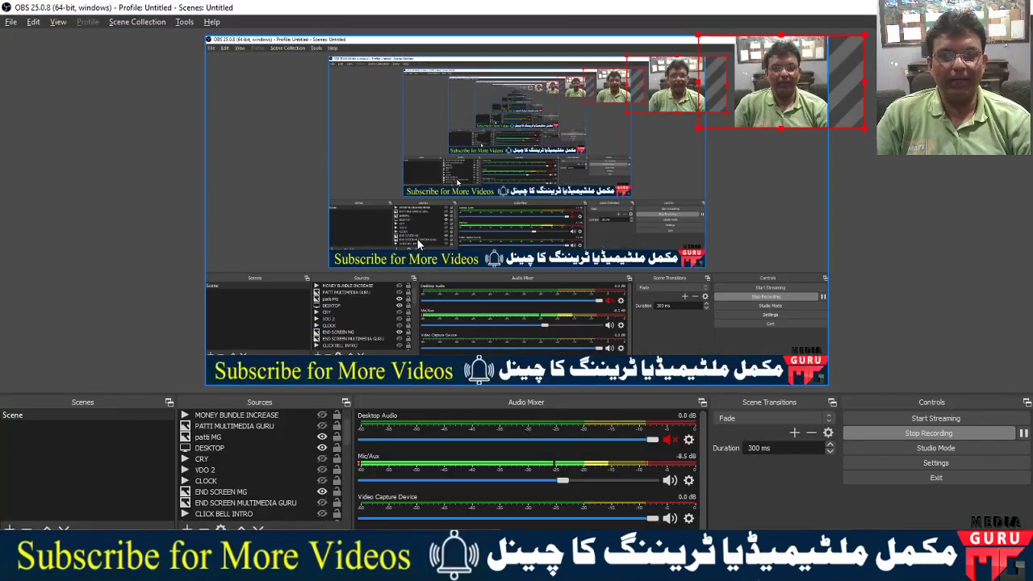
key(alt+Tab)
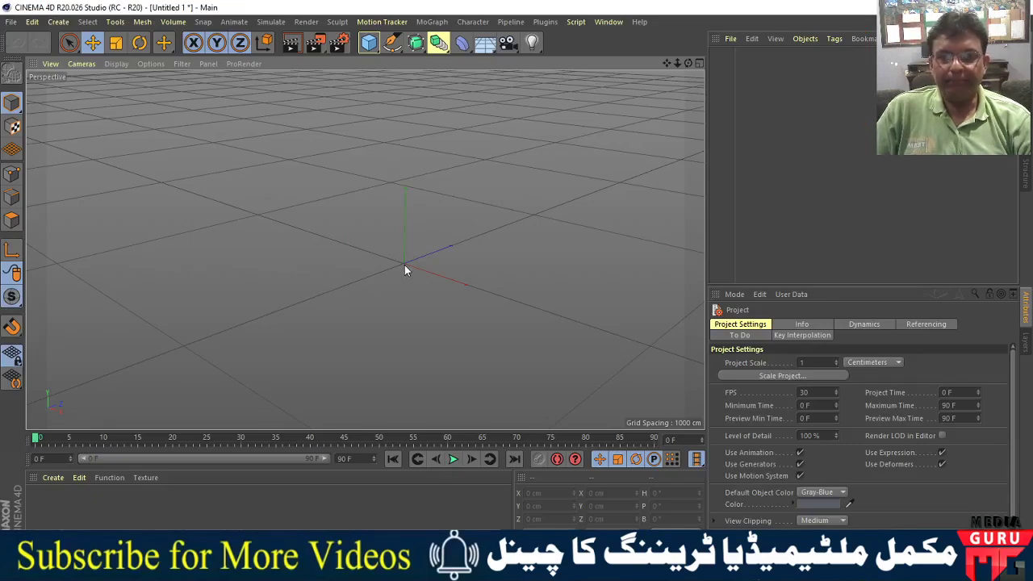
mouse_move(454, 308)
alt+mouse_down()
mouse_move(512, 299)
mouse_move(476, 270)
mouse_move(477, 306)
alt+mouse_up()
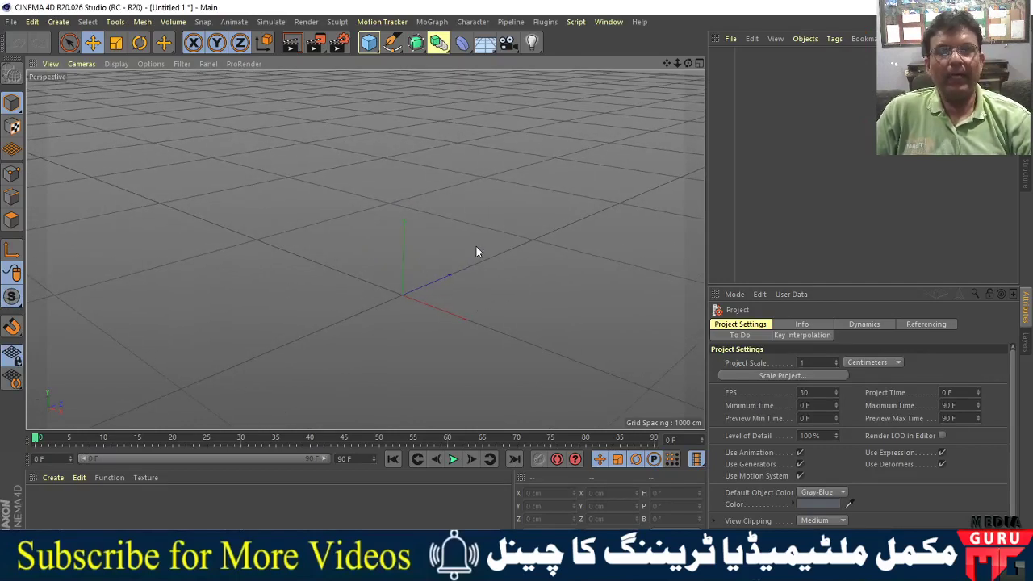
middle_click(422, 232)
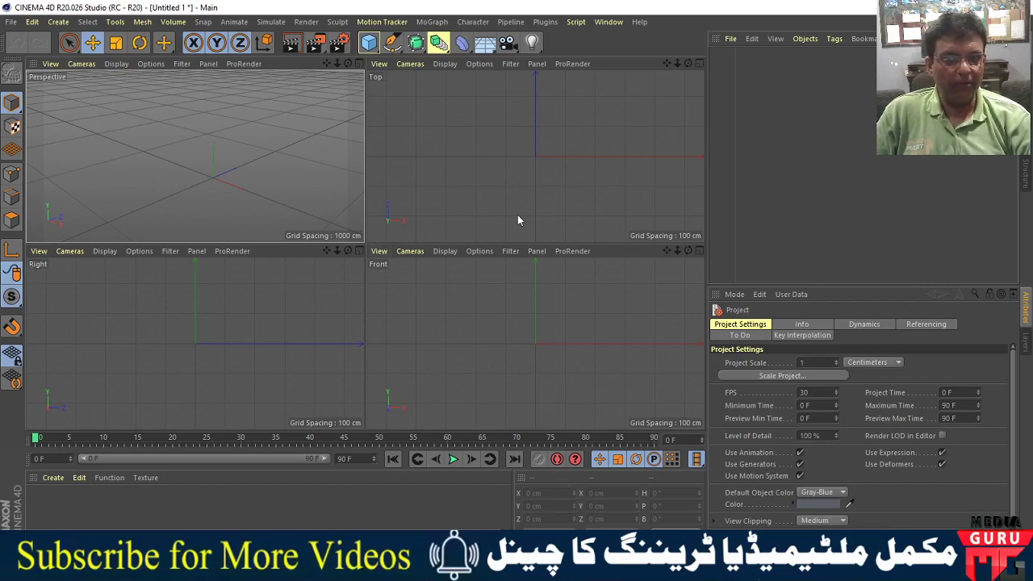
middle_click(534, 163)
middle_click(534, 164)
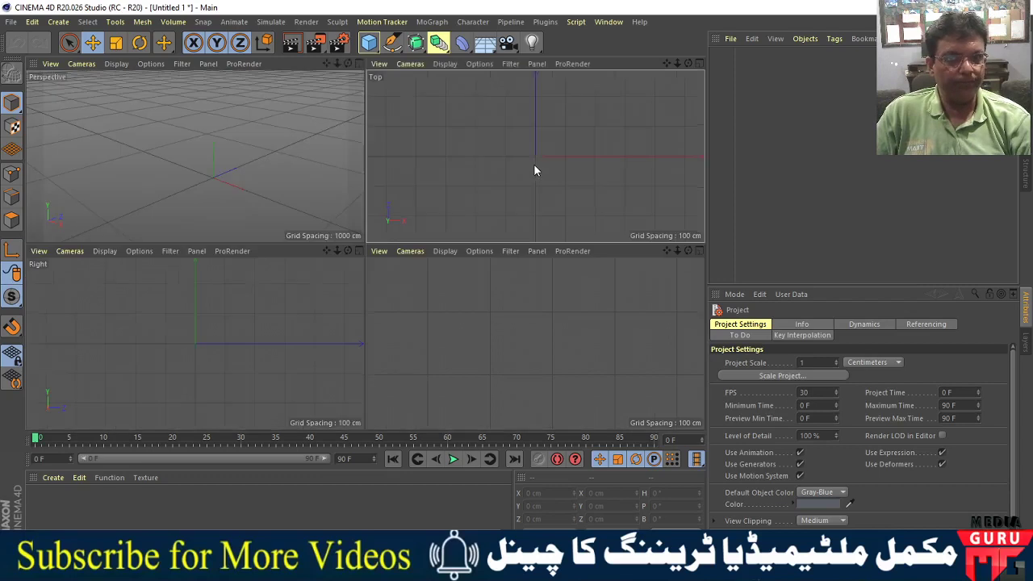
middle_click(495, 196)
middle_click(385, 194)
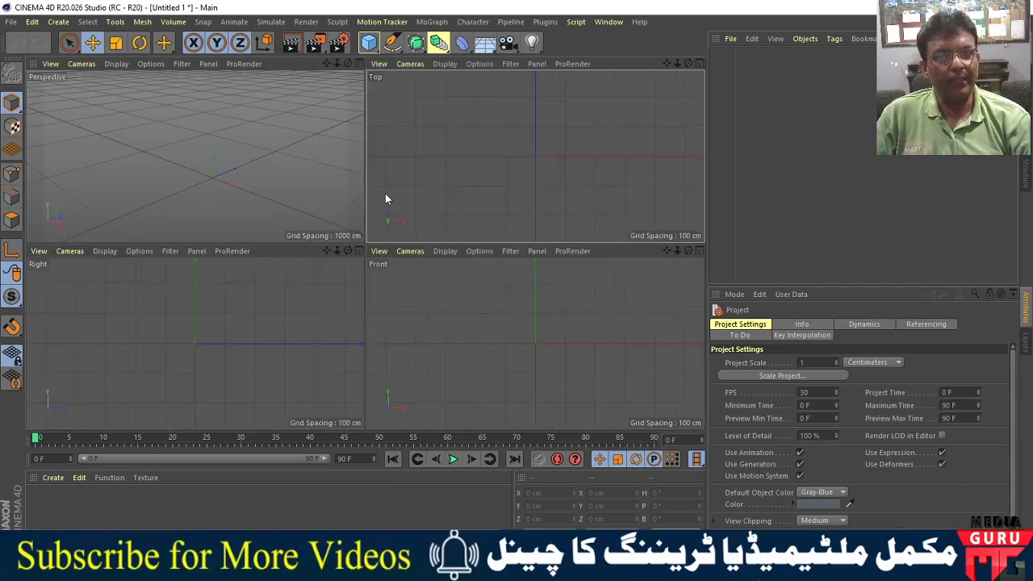
middle_click(526, 183)
middle_click(526, 184)
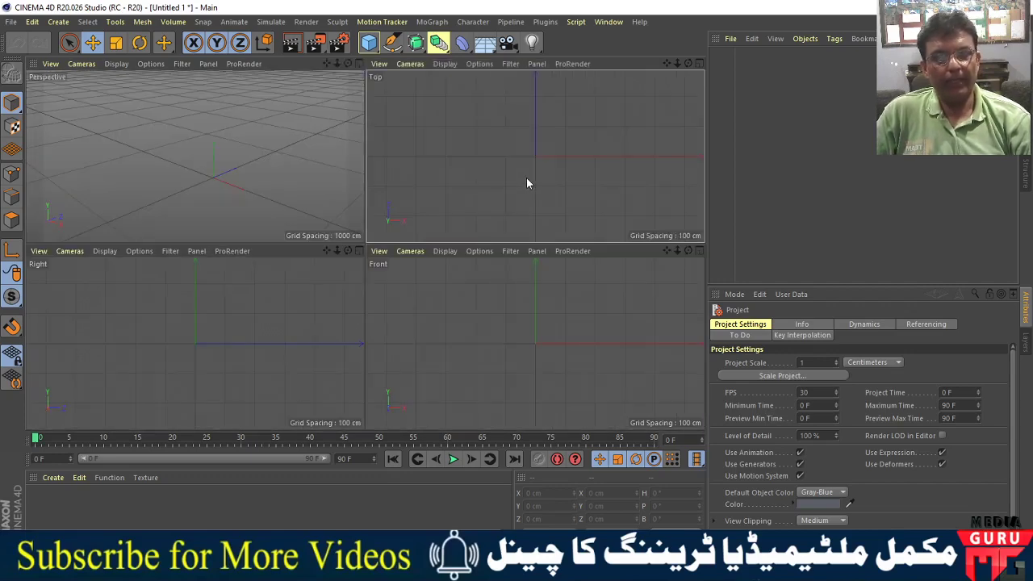
middle_click(525, 331)
middle_click(524, 331)
middle_click(231, 366)
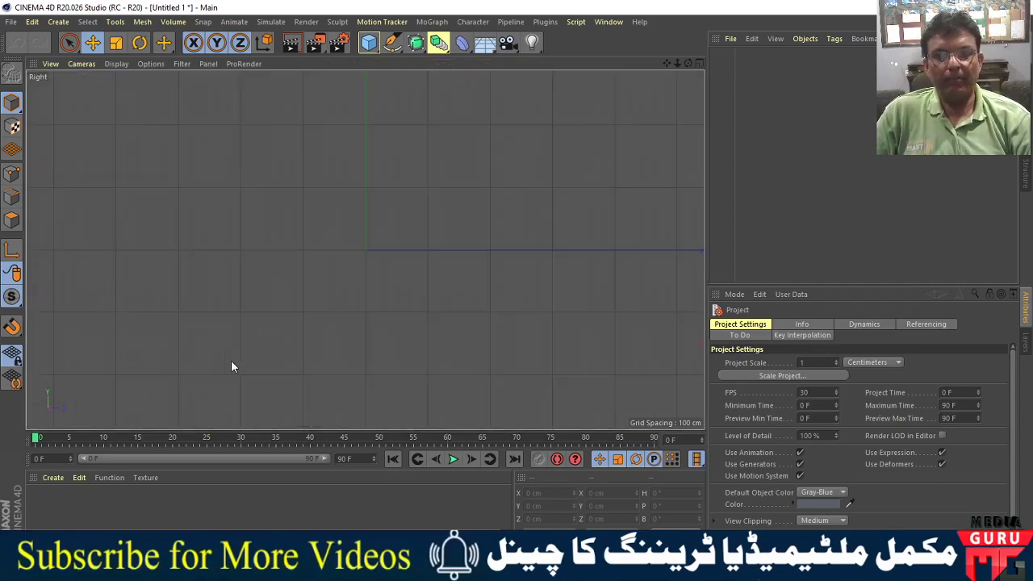
middle_click(231, 367)
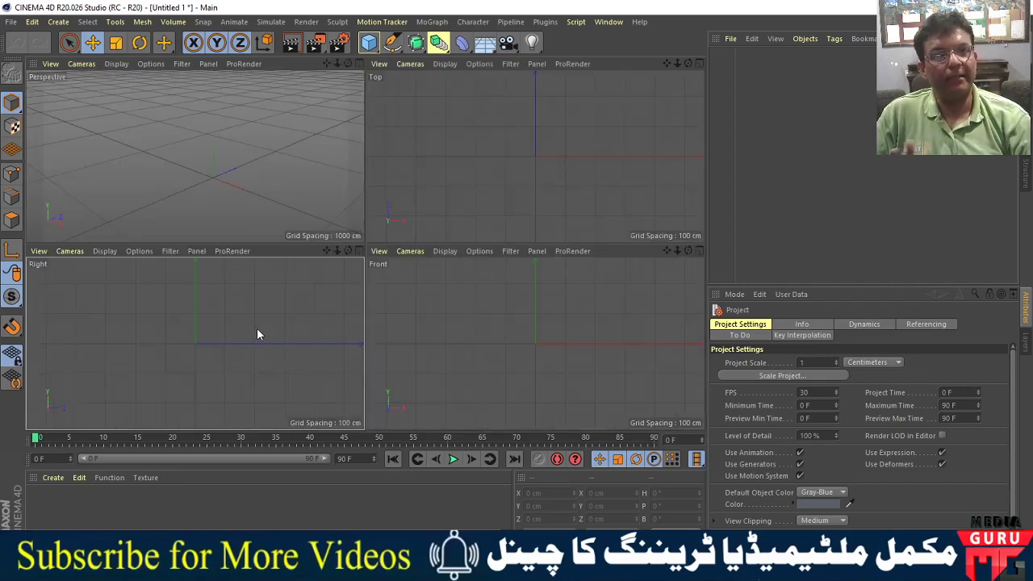
middle_click(179, 145)
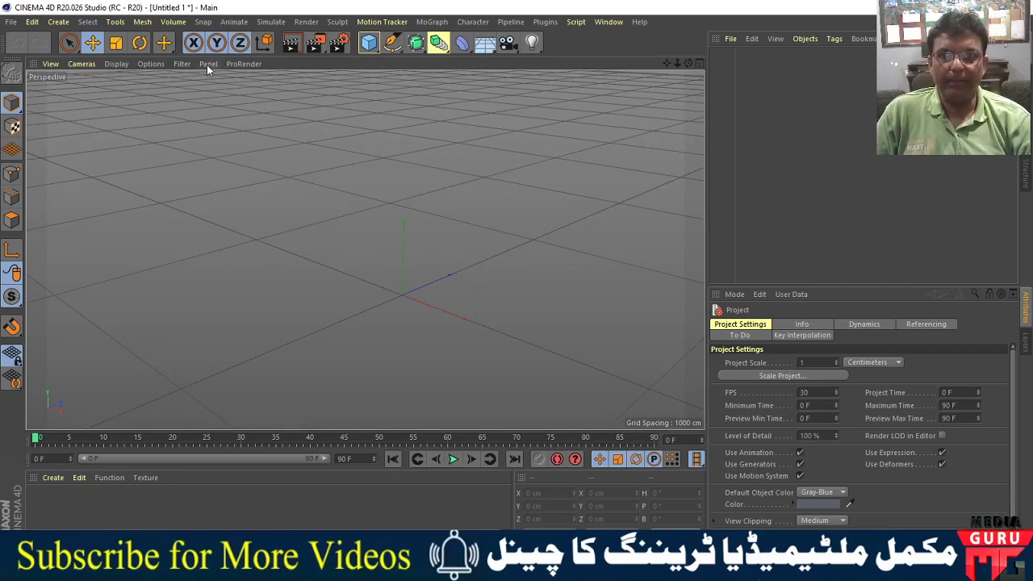
Add a MoText object from the MoGraph menu.
click(430, 24)
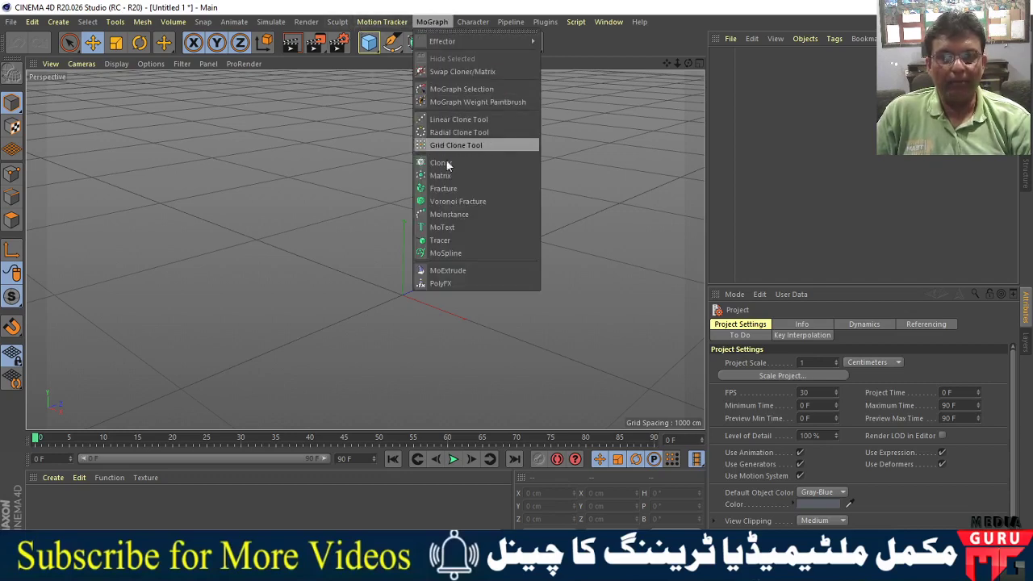
click(457, 226)
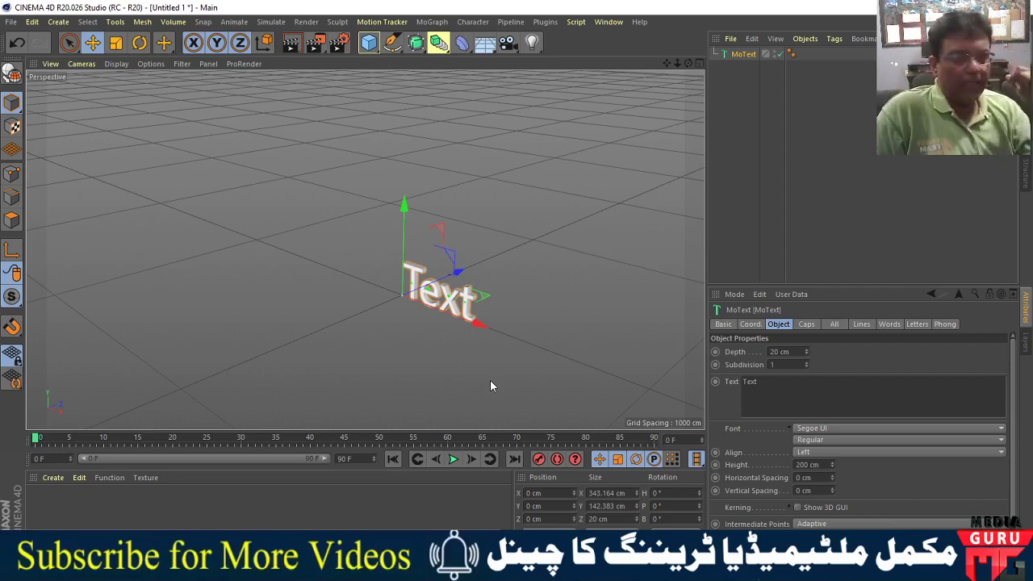
Frame the MoText and orbit in close, then view its Caps settings.
key(o)
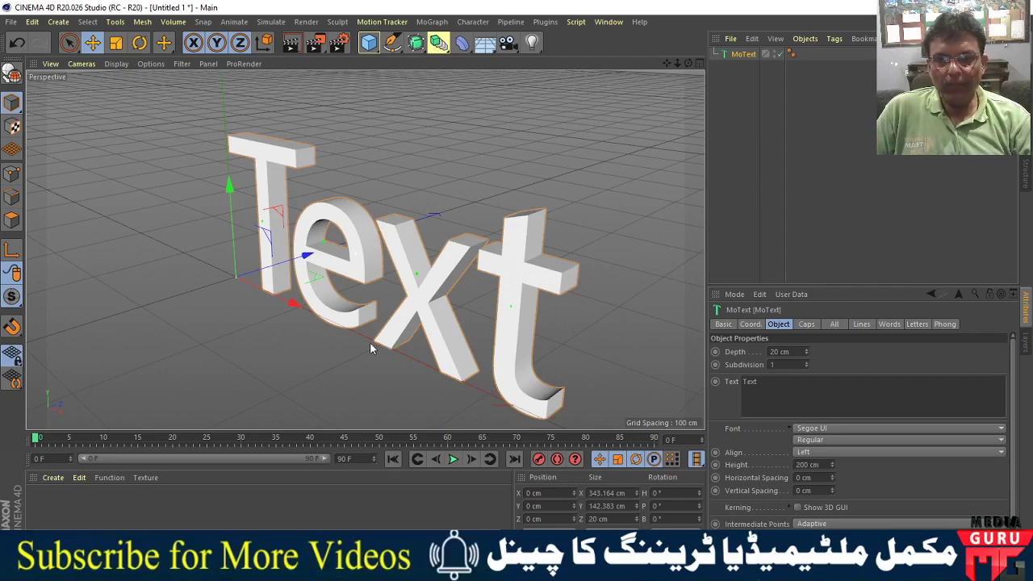
mouse_move(370, 341)
alt+mouse_down()
mouse_move(406, 353)
mouse_move(474, 334)
mouse_move(481, 343)
mouse_move(440, 310)
mouse_move(470, 306)
mouse_move(456, 330)
mouse_move(414, 349)
alt+mouse_up()
mouse_move(415, 348)
alt+right_down()
mouse_move(464, 345)
mouse_move(450, 343)
alt+right_up()
alt+drag(450, 343, 498, 354)
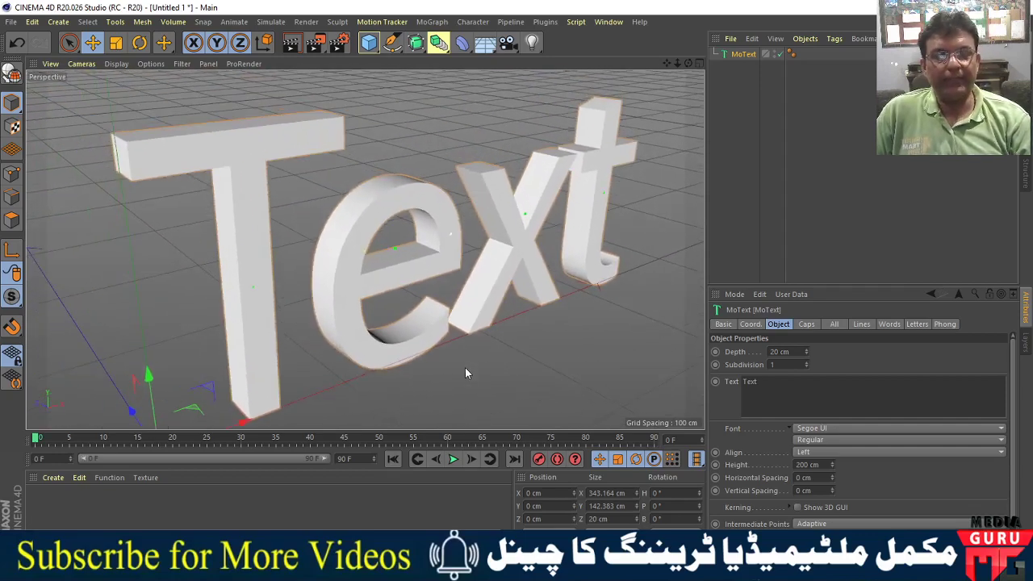
click(807, 323)
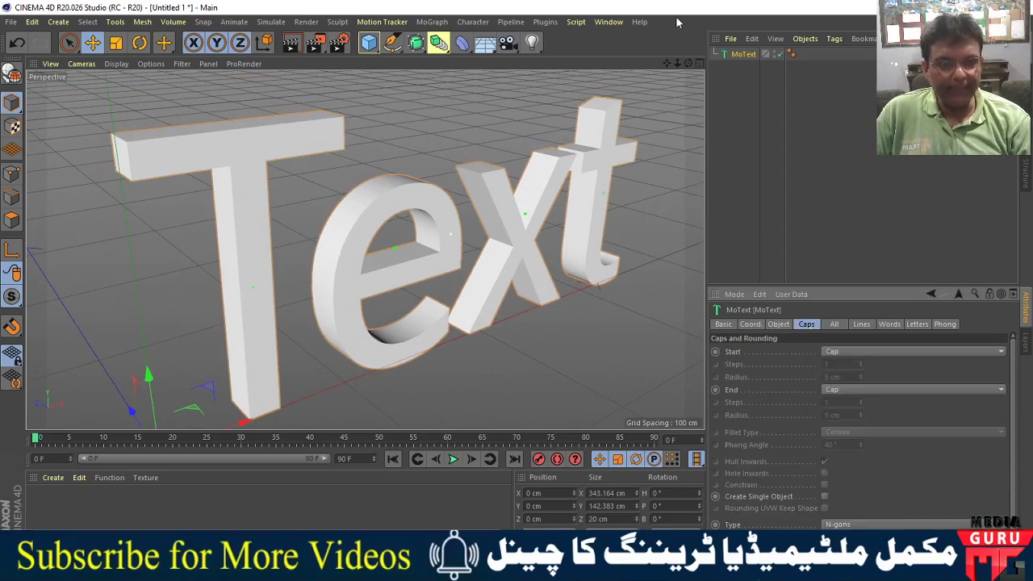
Rename the MoText object to 'pakistan' in the Object Manager.
double_click(745, 54)
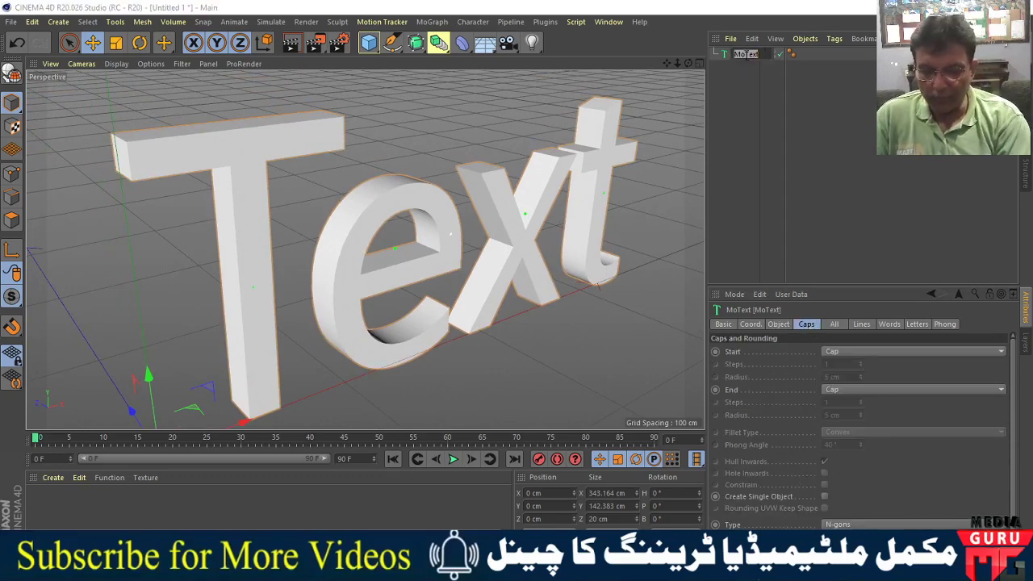
text(p)
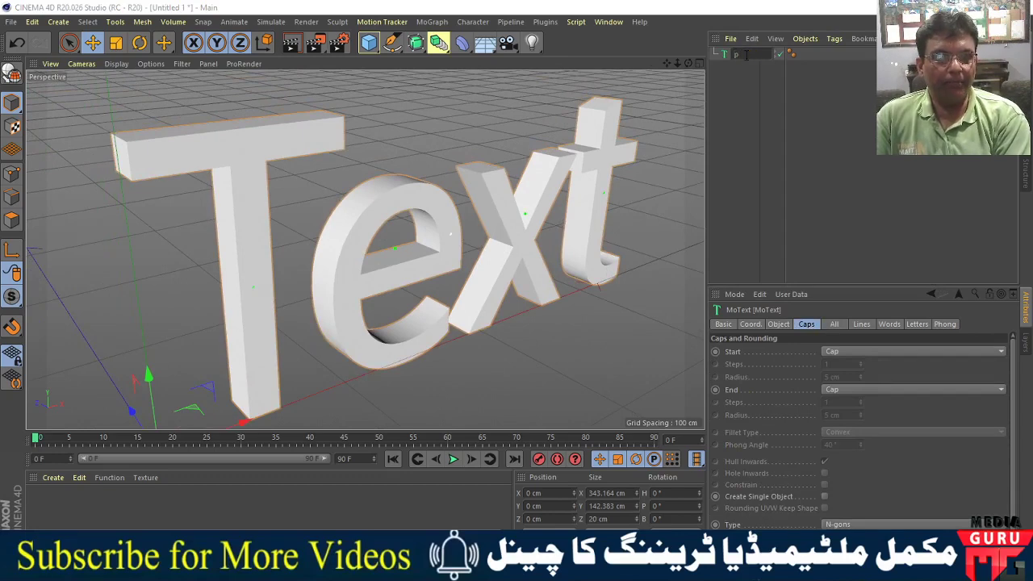
text(akistan)
key(Return)
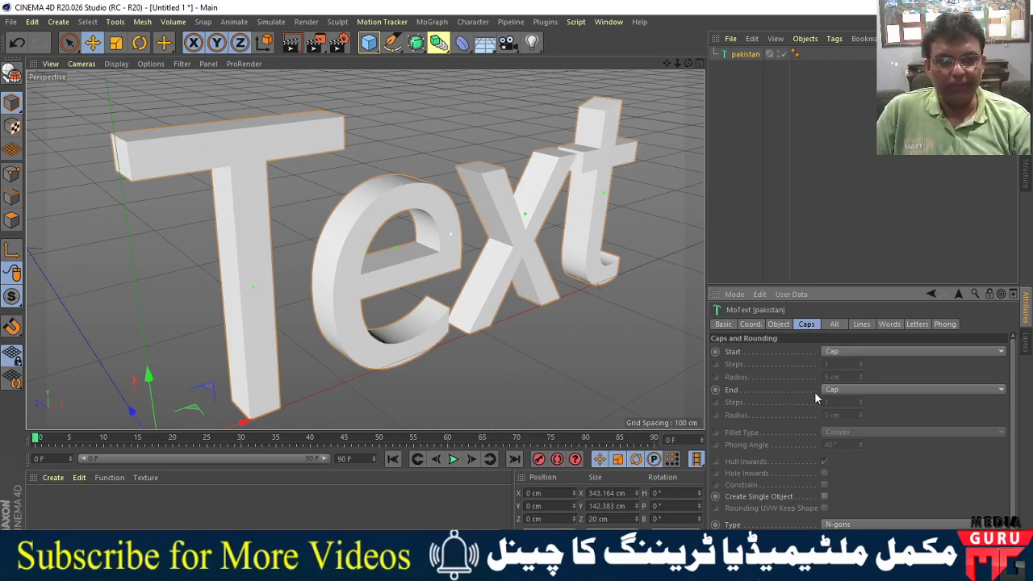
click(775, 324)
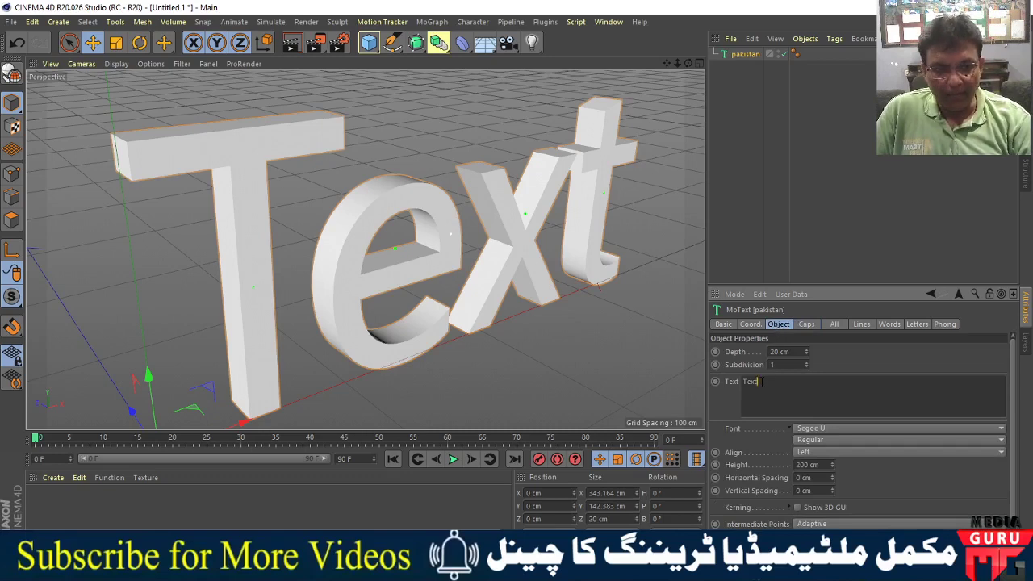
Replace the default word Text with PAKISTAN and zoom in on the lettering.
drag(763, 381, 666, 390)
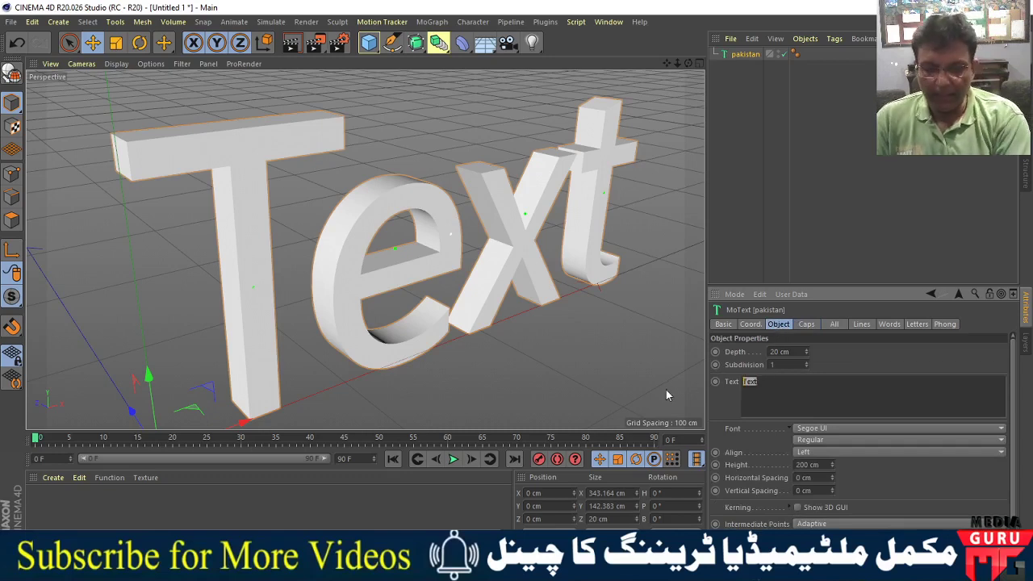
key(p)
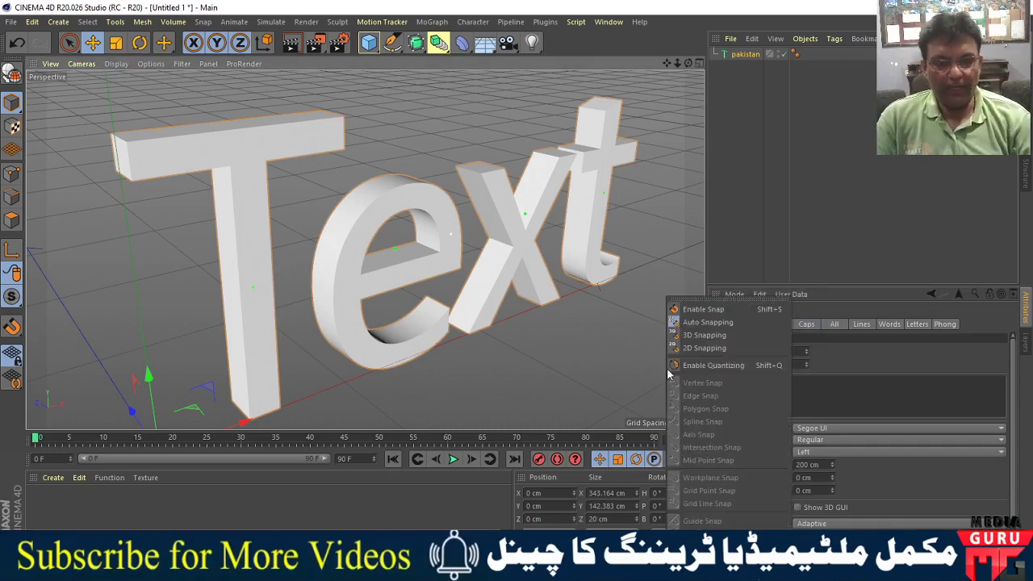
click(819, 392)
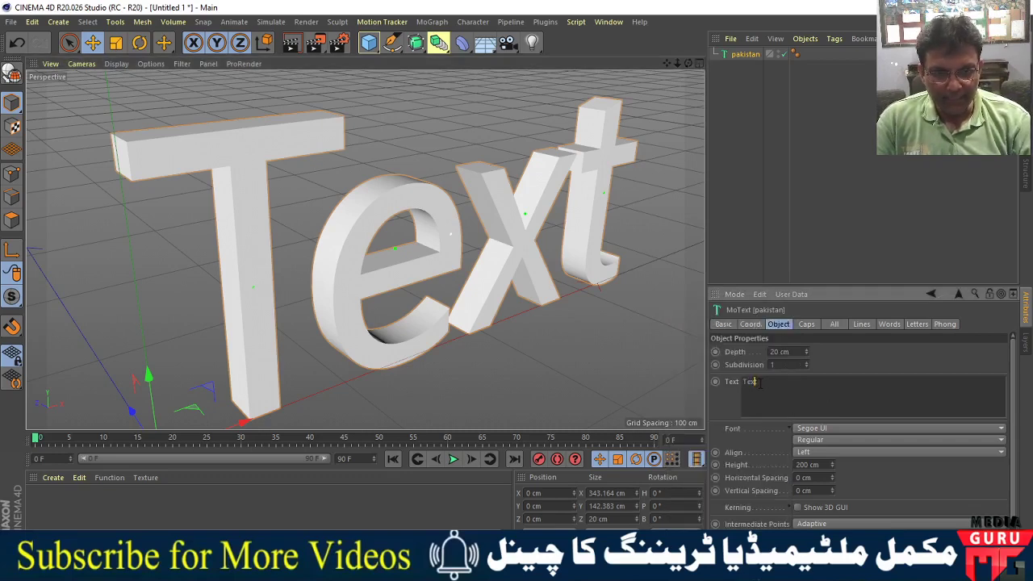
drag(758, 382, 737, 386)
text(P)
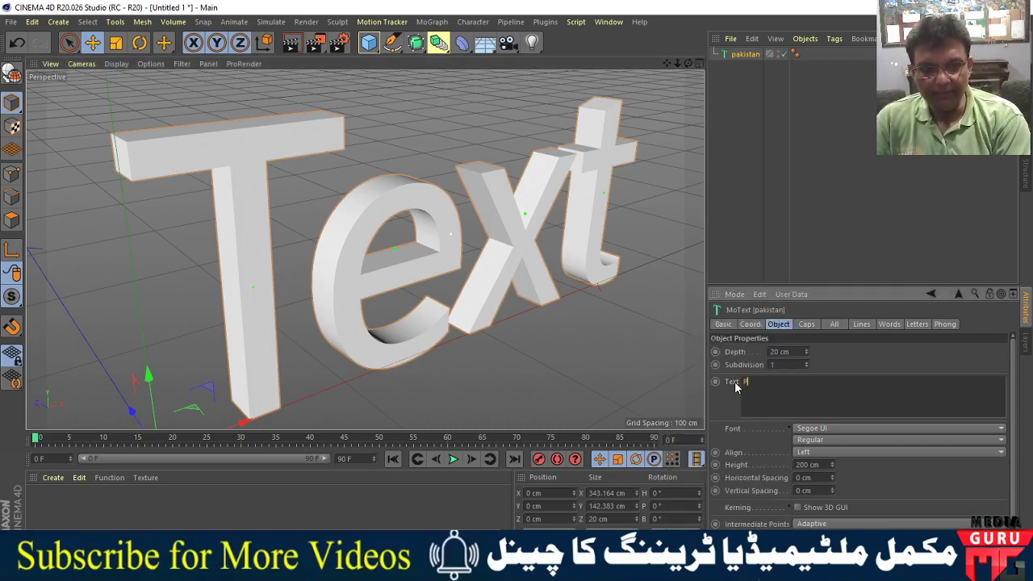
text(AKISTAN)
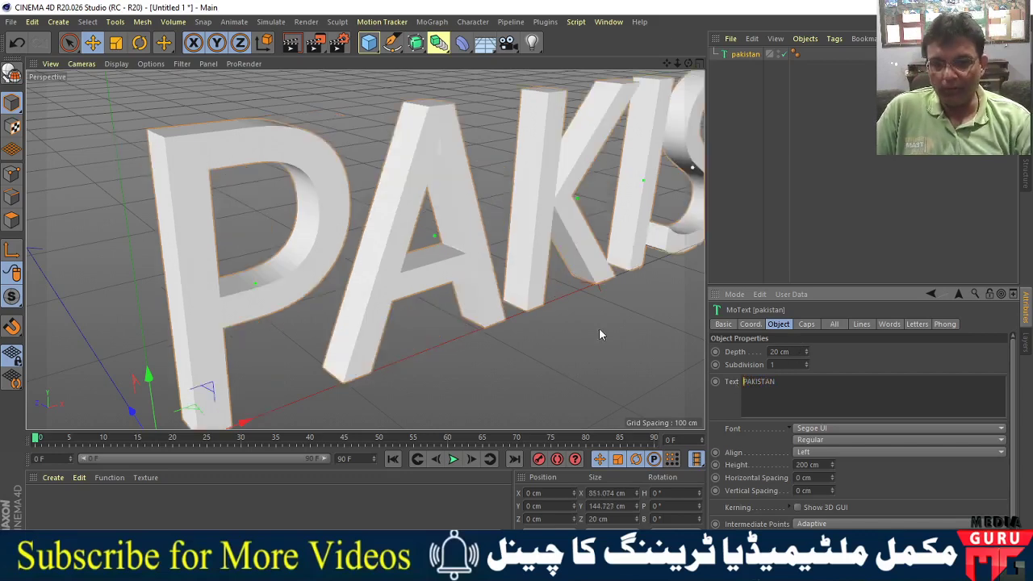
scroll(599, 327, down, 5)
scroll(484, 291, up, 3)
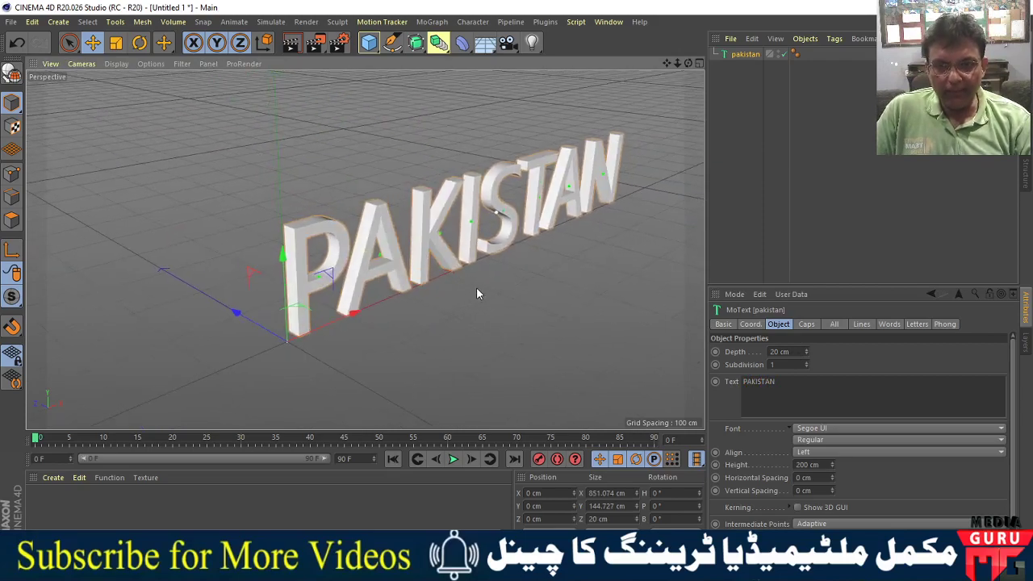
scroll(476, 286, up, 3)
scroll(531, 298, up, 3)
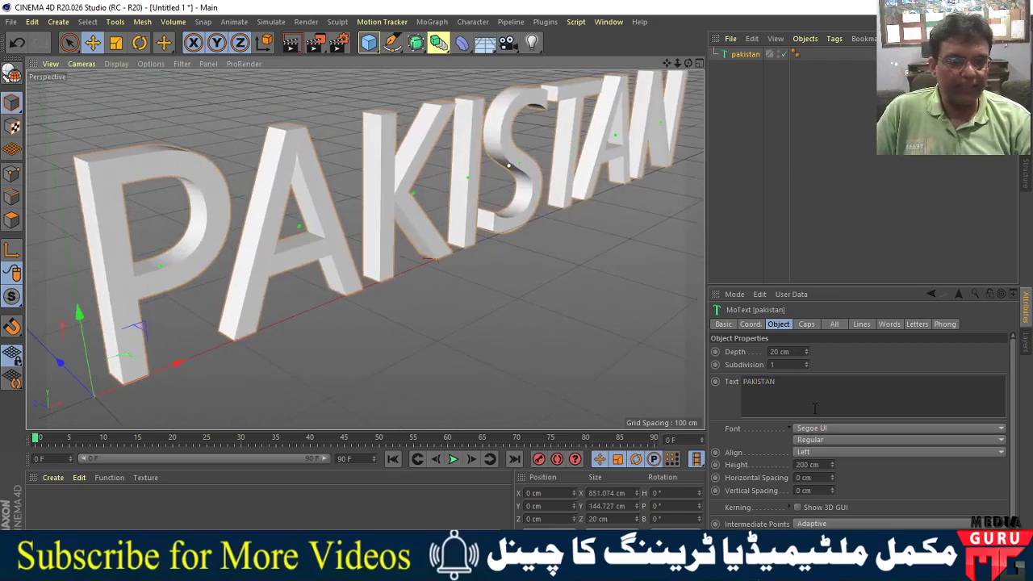
Try the Bold style, then set the PAKISTAN font to Tuscan Black.
click(827, 440)
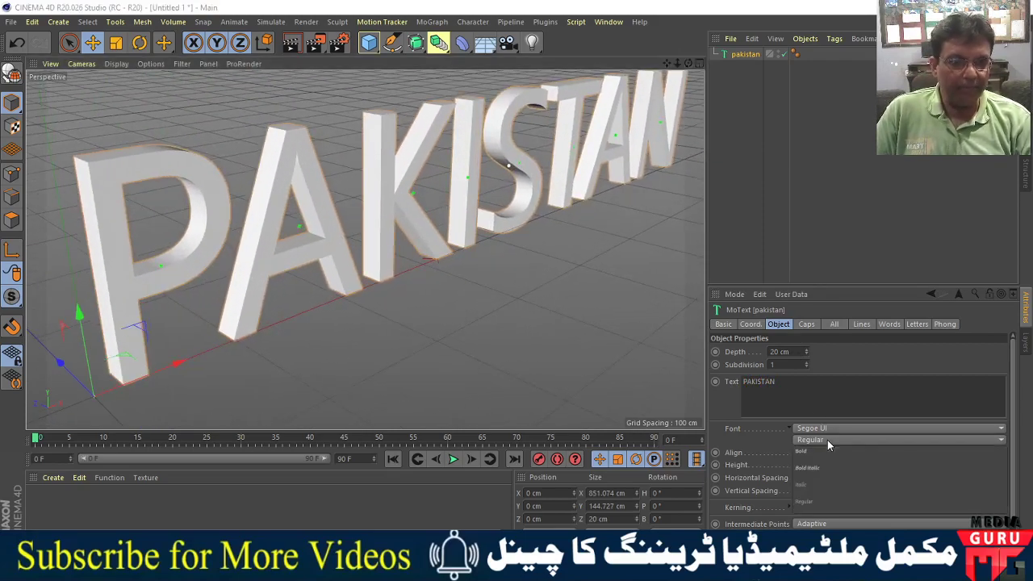
click(811, 454)
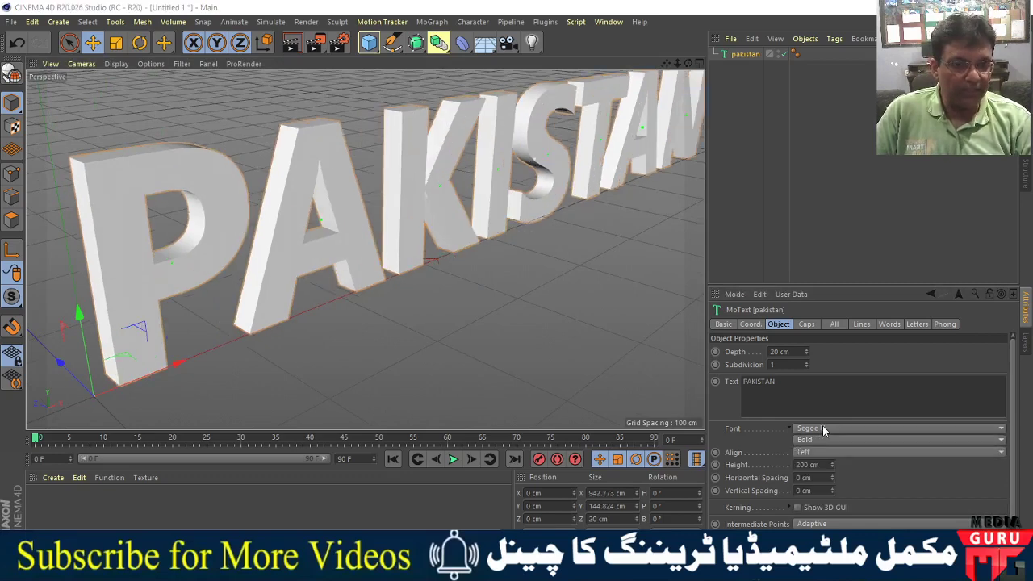
click(980, 427)
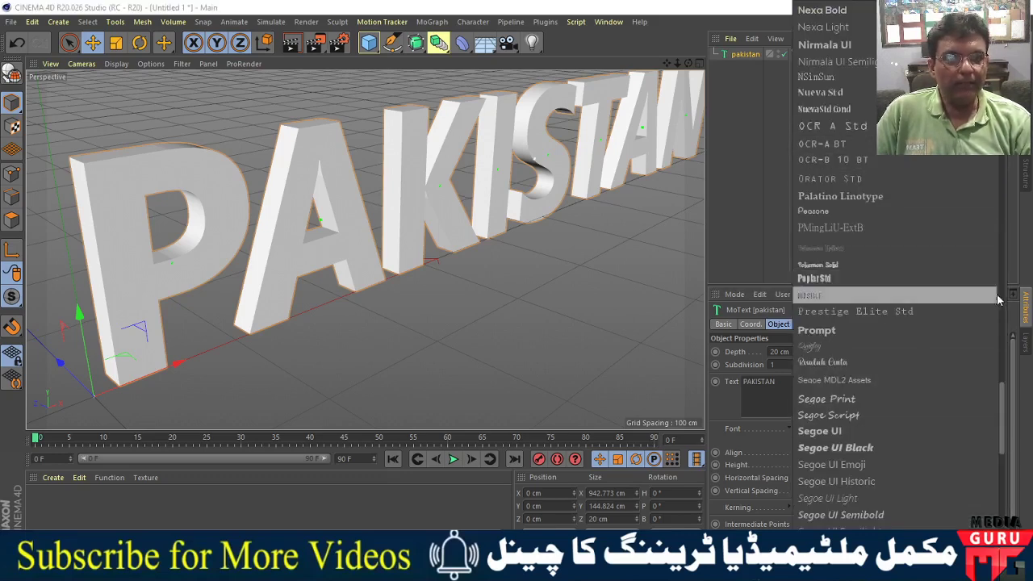
drag(1001, 407, 992, 471)
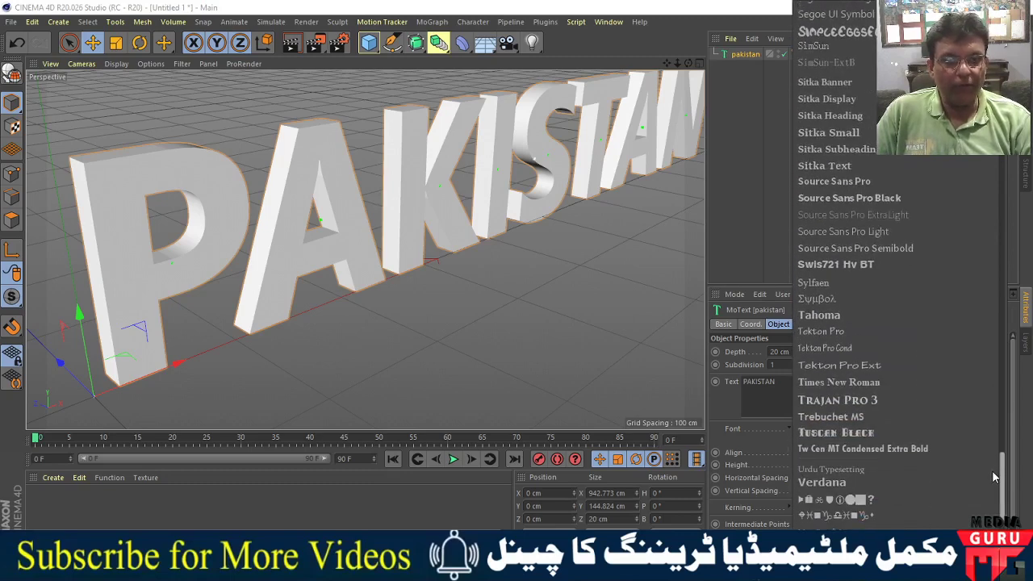
click(874, 434)
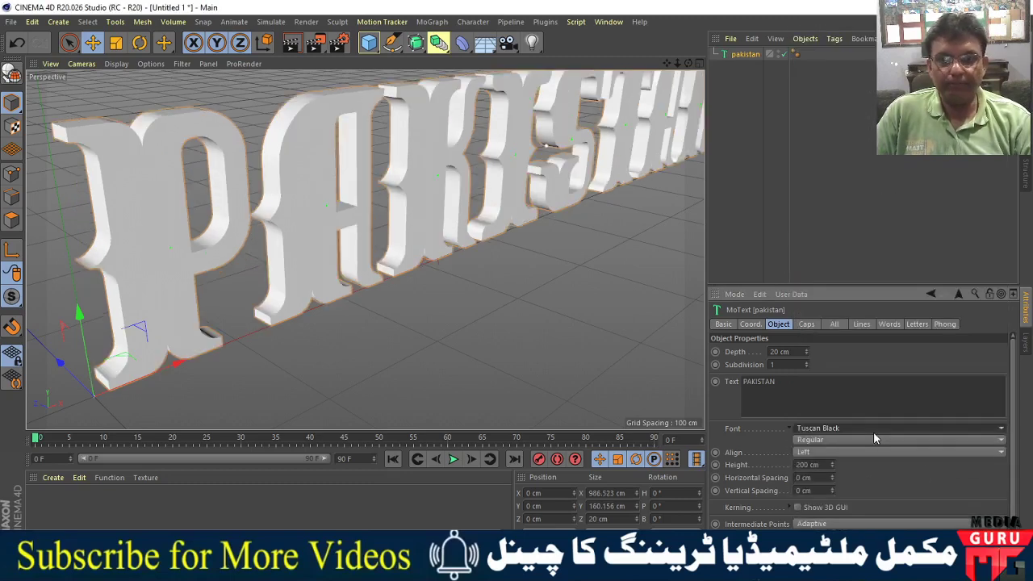
mouse_move(330, 328)
alt+mouse_down()
mouse_move(366, 279)
mouse_move(381, 298)
alt+mouse_up()
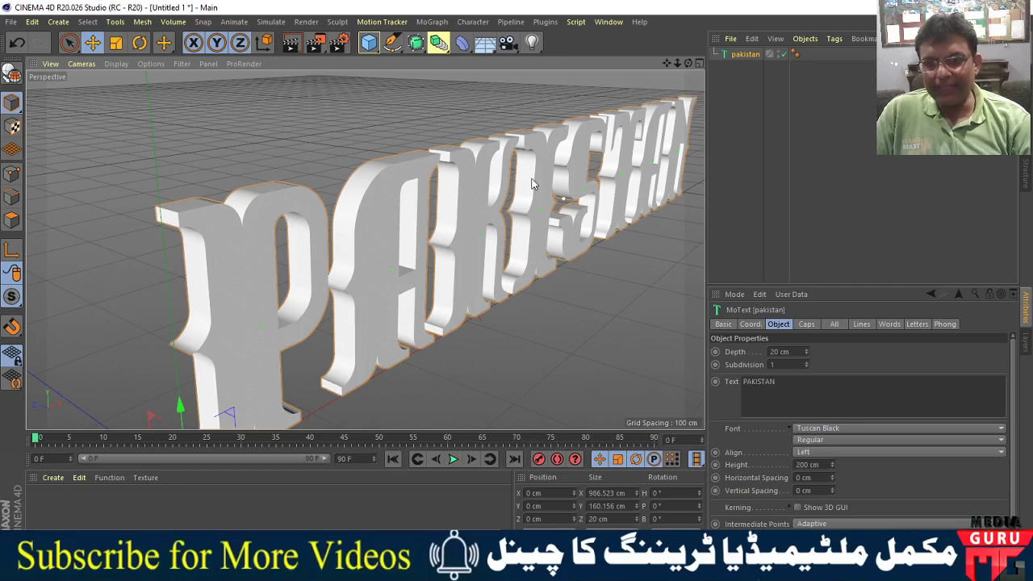
Create a new material and colour it yellow (H 61°, S 93%, V 87%).
double_click(55, 511)
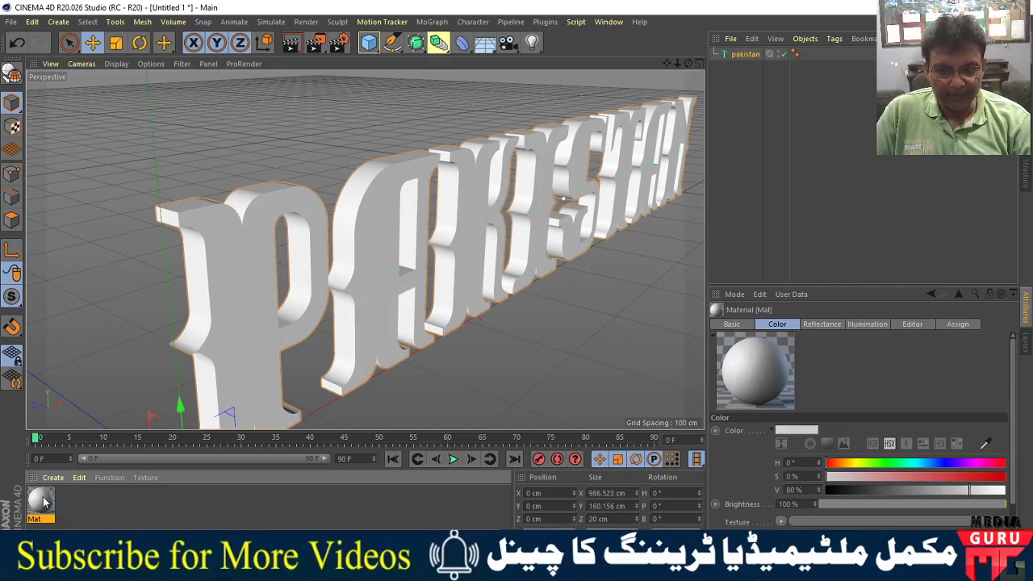
double_click(40, 502)
mouse_move(392, 83)
mouse_down()
mouse_move(410, 122)
mouse_move(645, 85)
mouse_up()
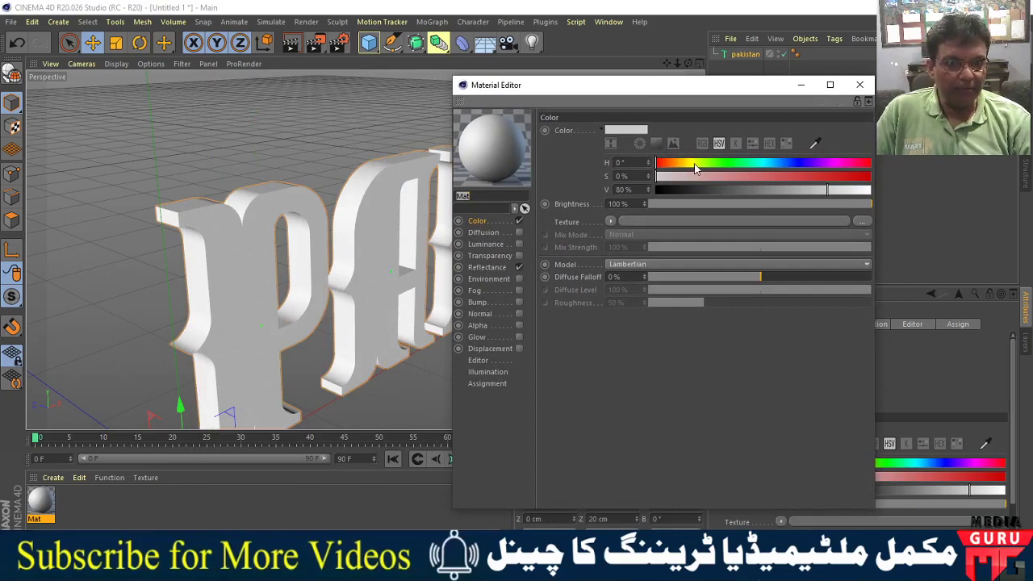
click(693, 164)
click(827, 176)
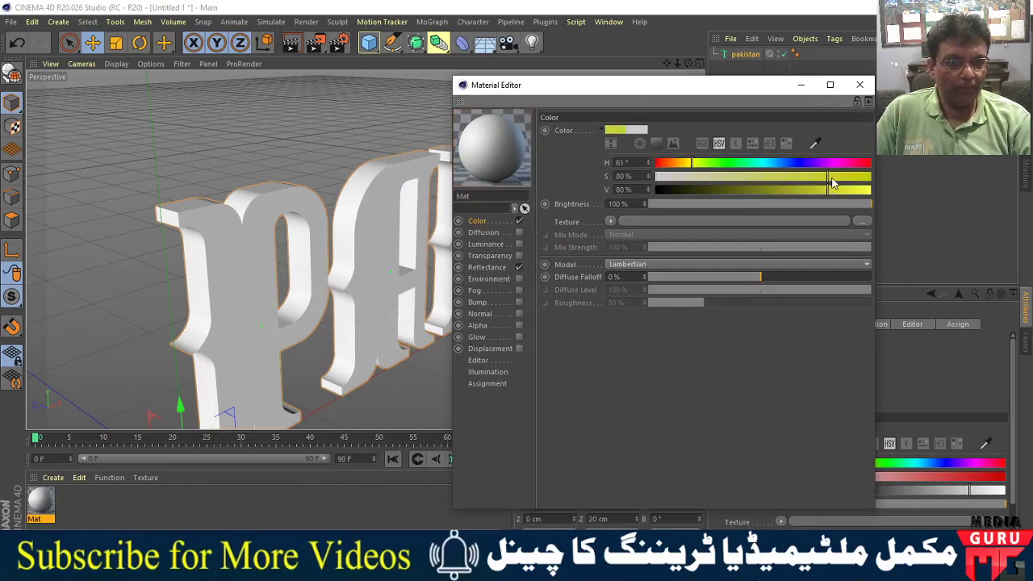
click(855, 176)
click(838, 190)
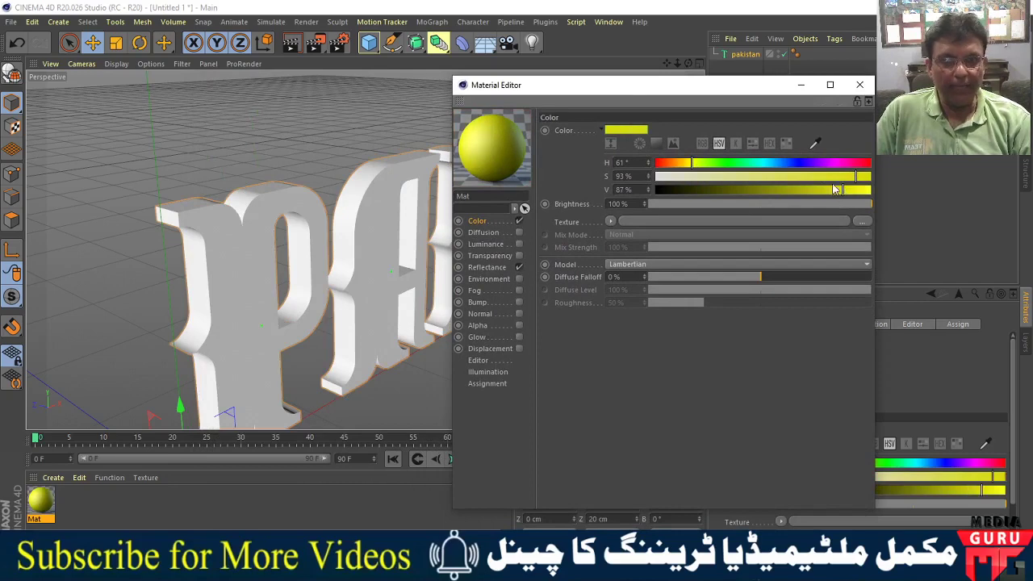
click(860, 85)
Duplicate the yellow material into eleven materials, Mat through Mat.10, and open Mat.1.
ctrl+drag(42, 502, 103, 505)
key(ctrl+v)
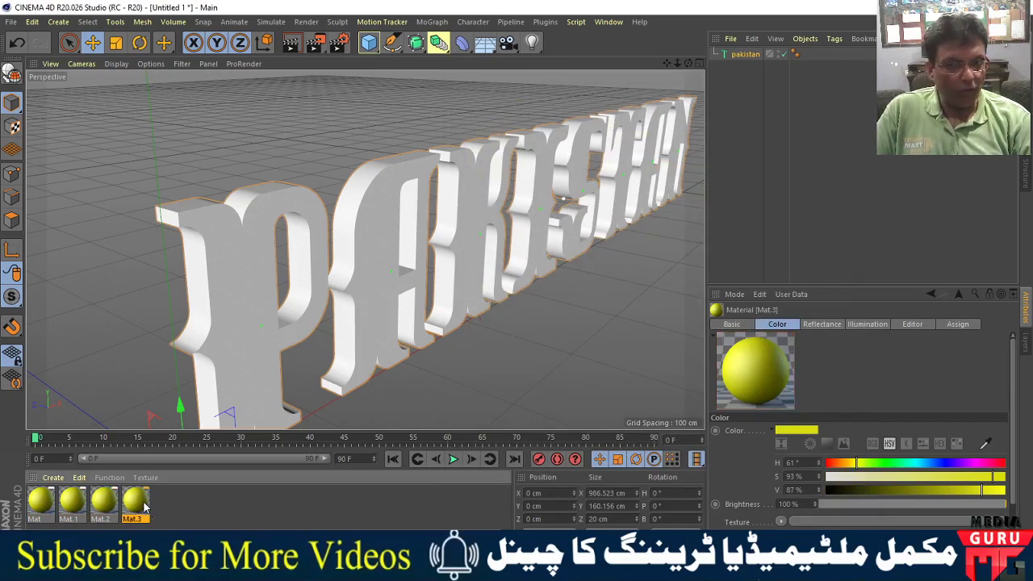
key(ctrl+v)
key(ctrl+v)
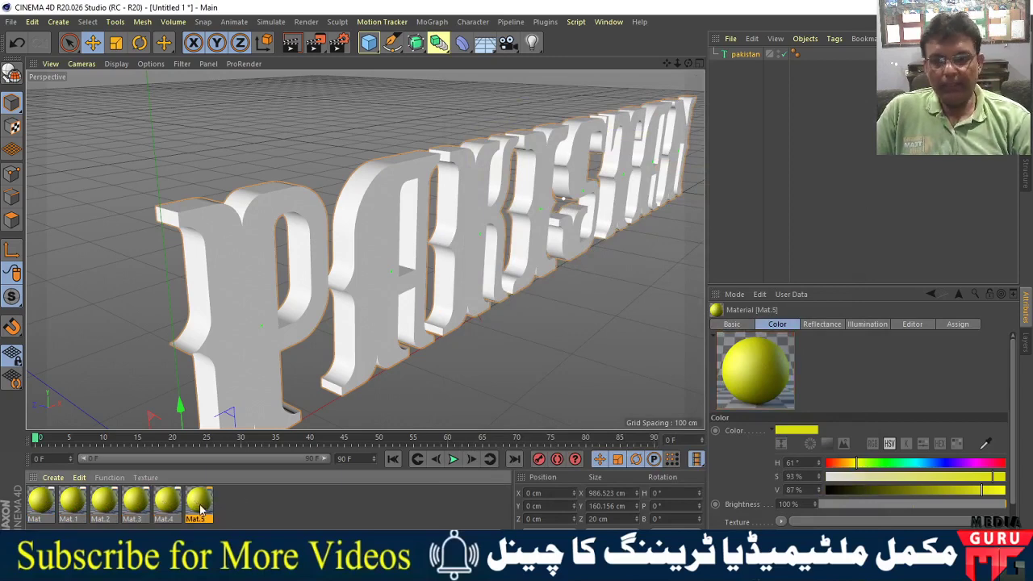
key(ctrl+v)
key(ctrl+v)
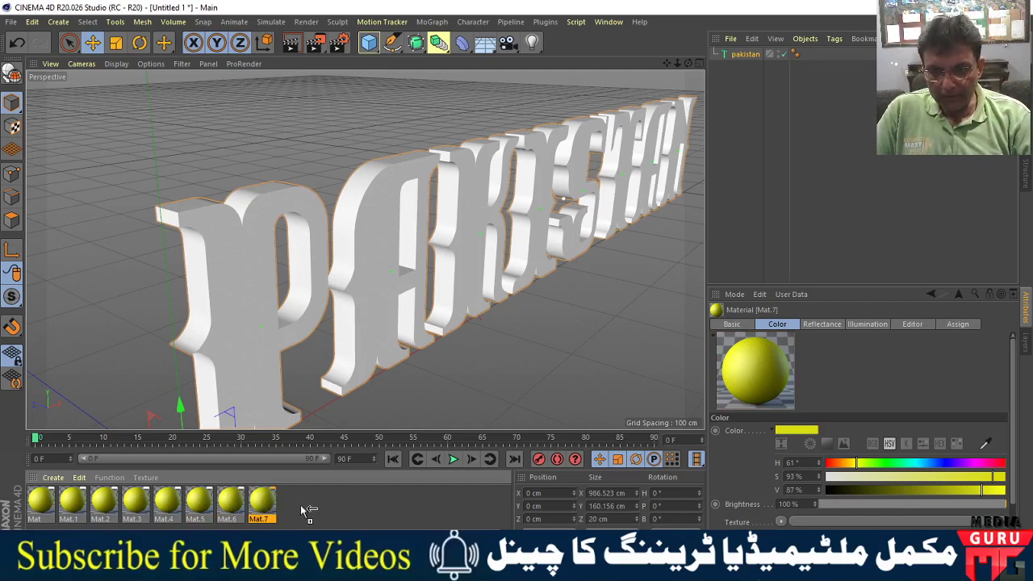
double_click(302, 509)
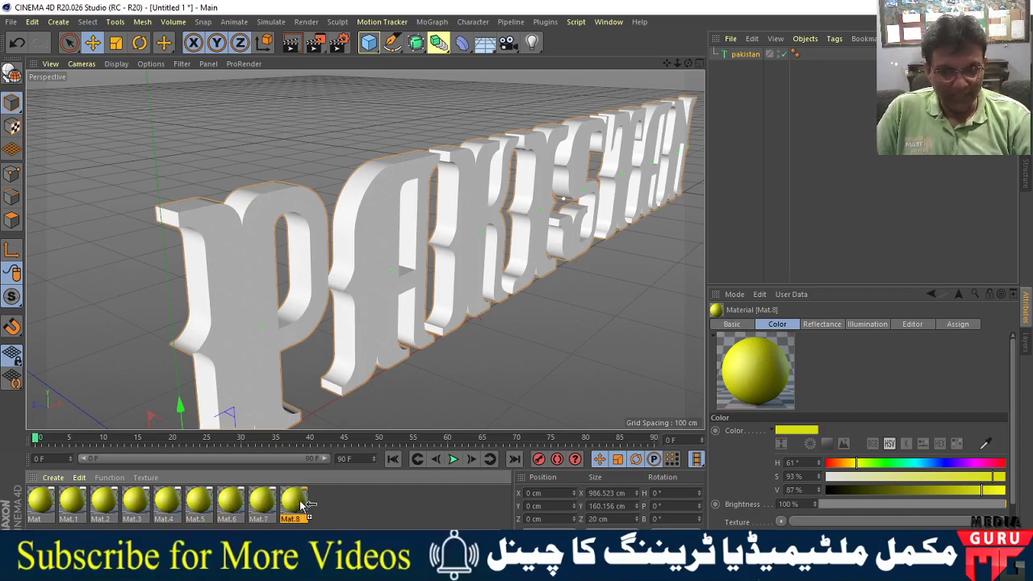
double_click(324, 506)
double_click(364, 509)
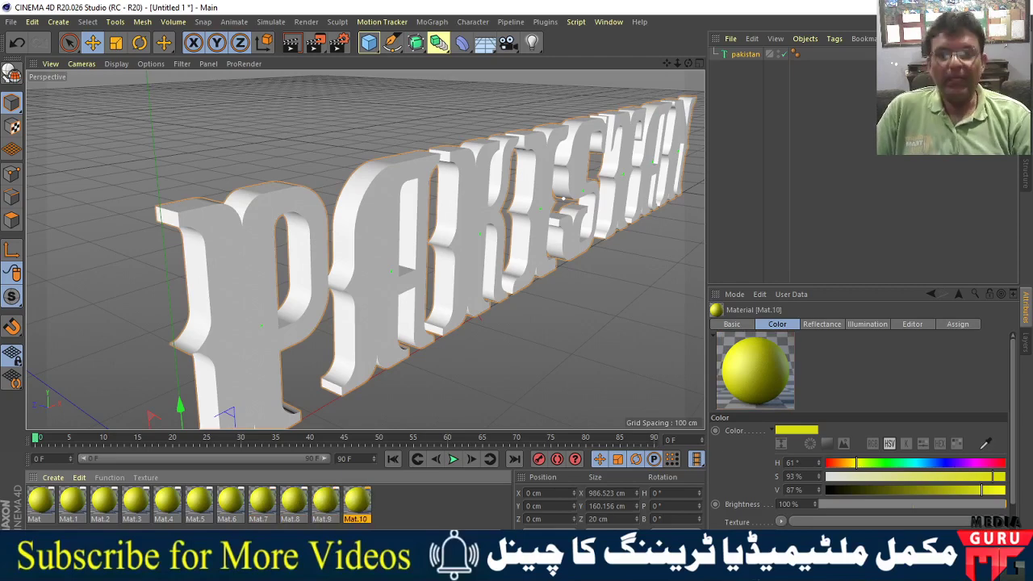
double_click(74, 505)
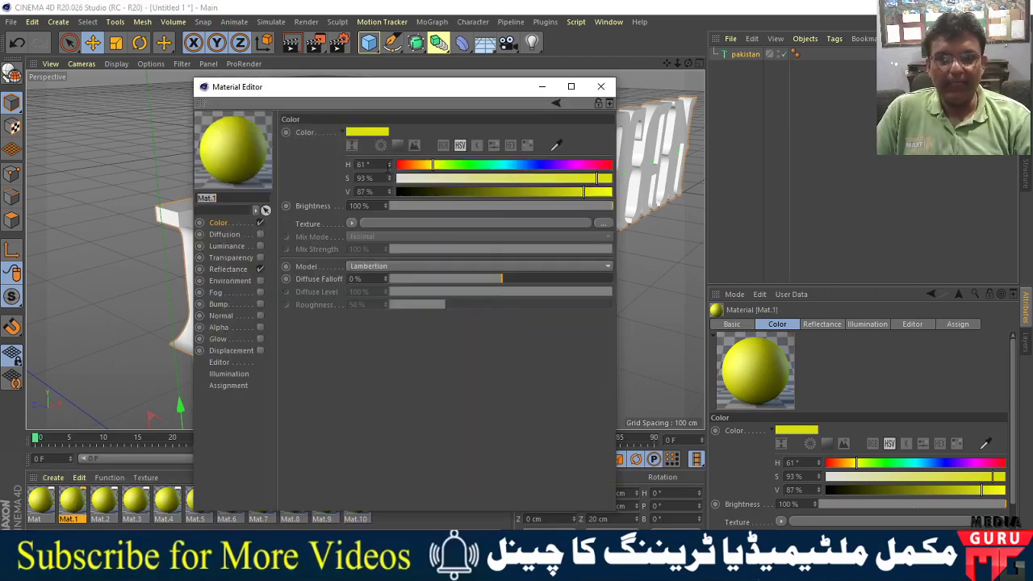
Recolour Mat.1 blue and Mat.2 red.
click(537, 165)
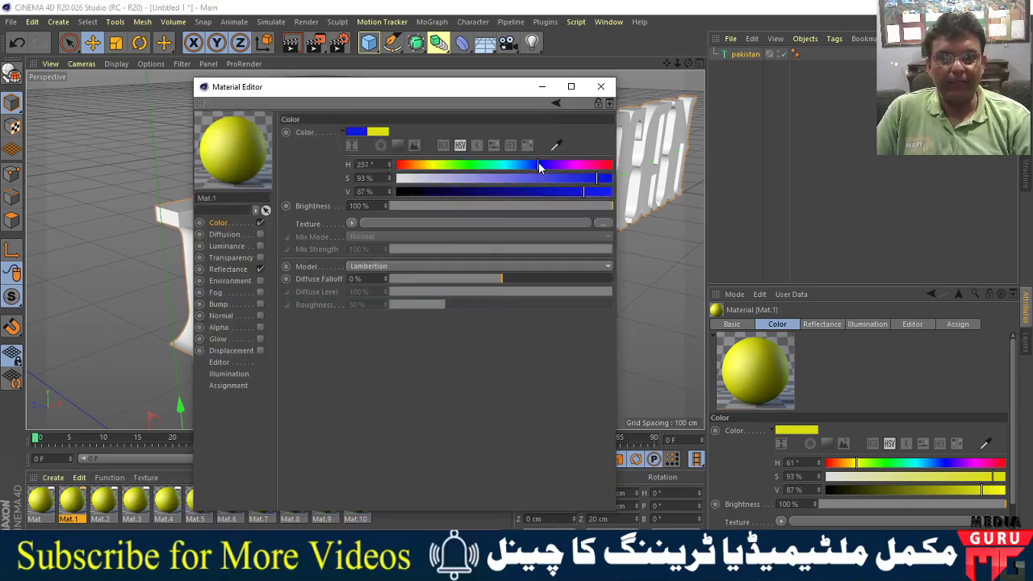
click(600, 86)
click(105, 501)
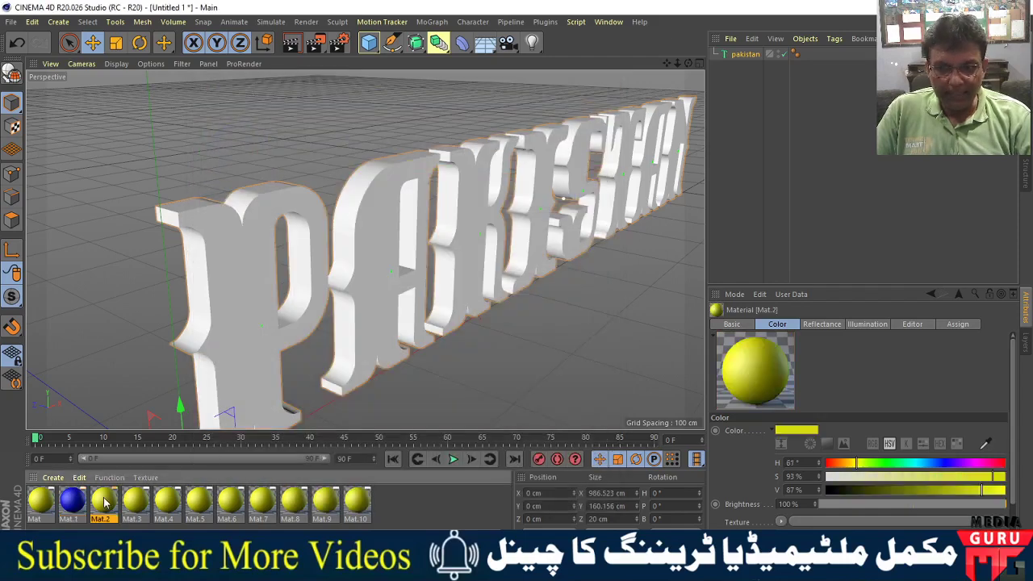
double_click(104, 501)
click(401, 166)
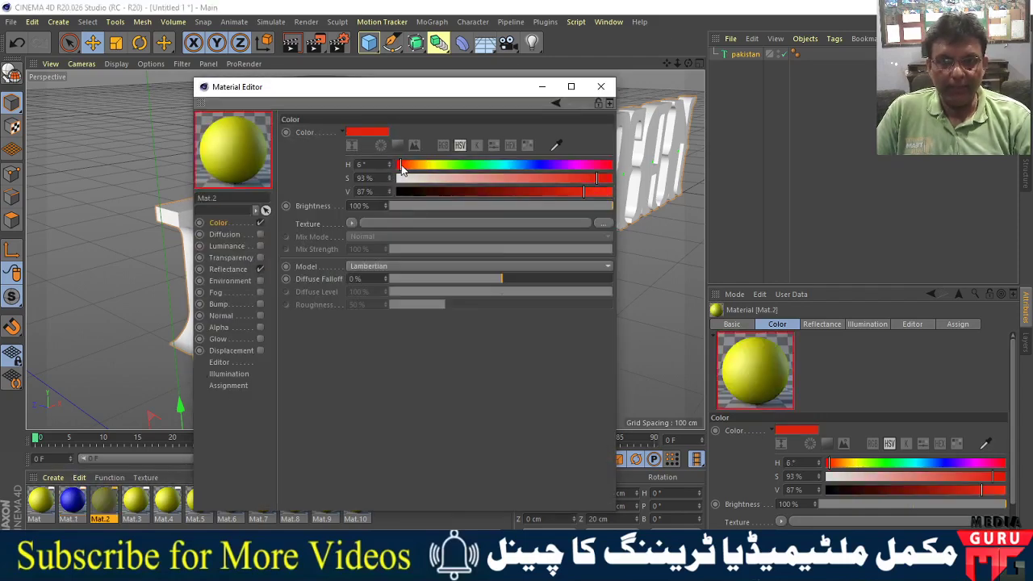
click(601, 87)
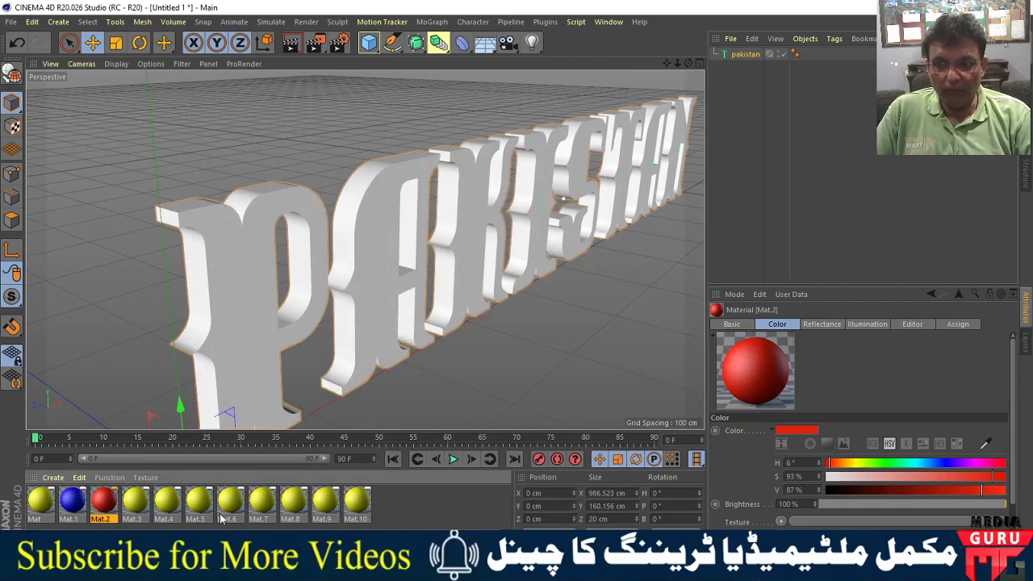
Recolour Mat.3 purple, Mat.4 green and Mat.5 light blue (H 197°).
double_click(136, 503)
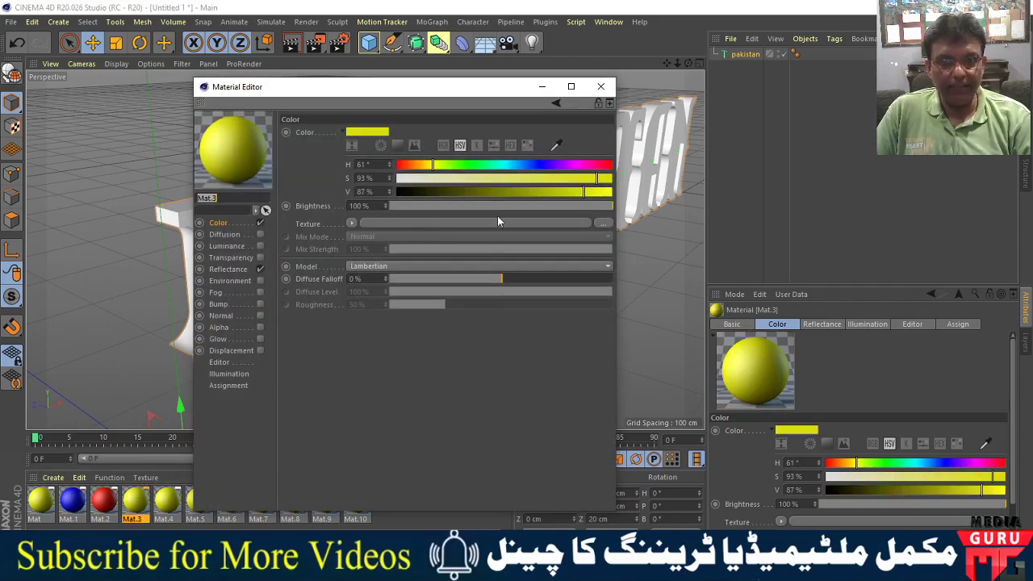
click(546, 166)
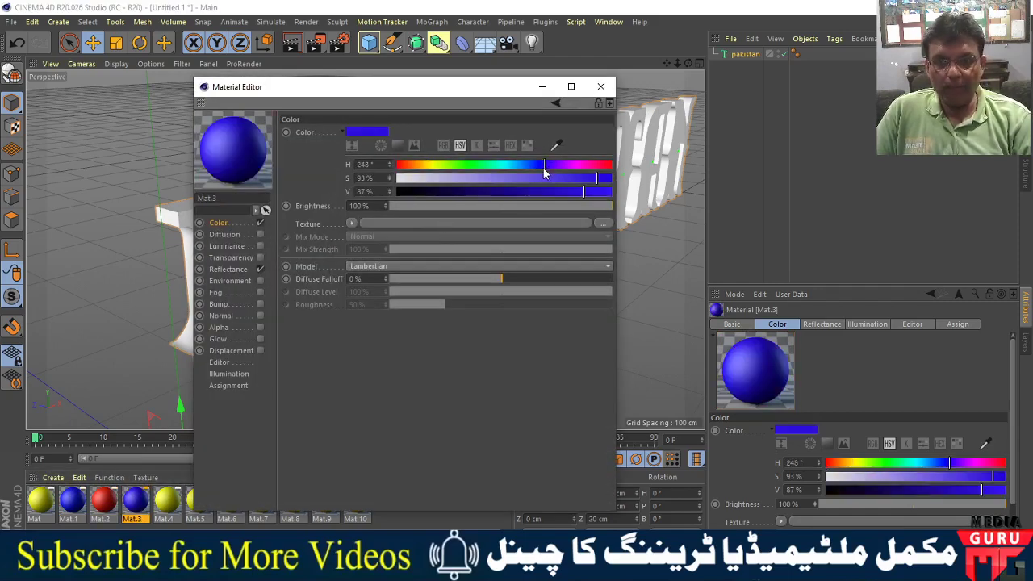
click(563, 165)
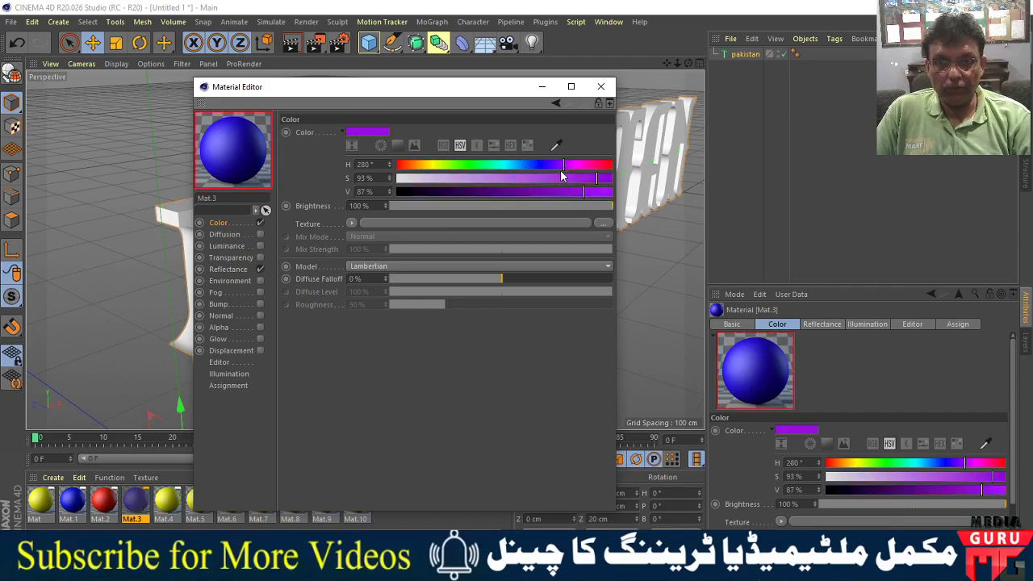
click(601, 91)
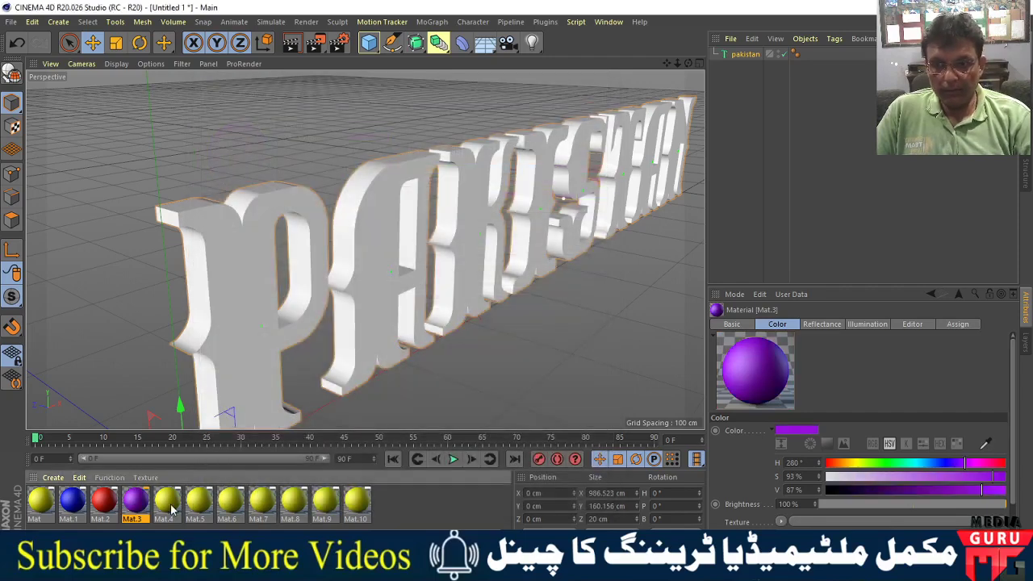
double_click(165, 500)
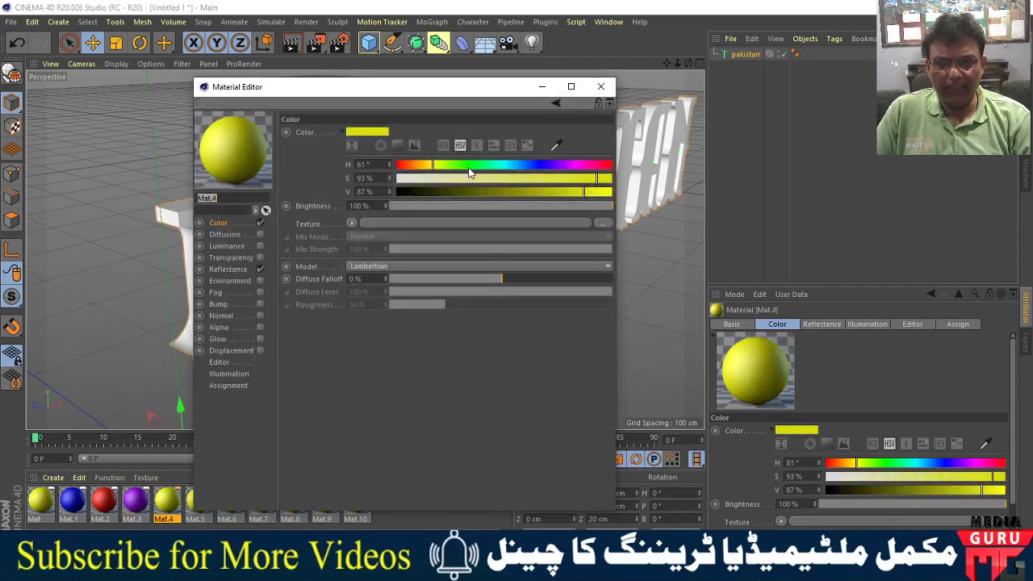
click(468, 164)
click(601, 87)
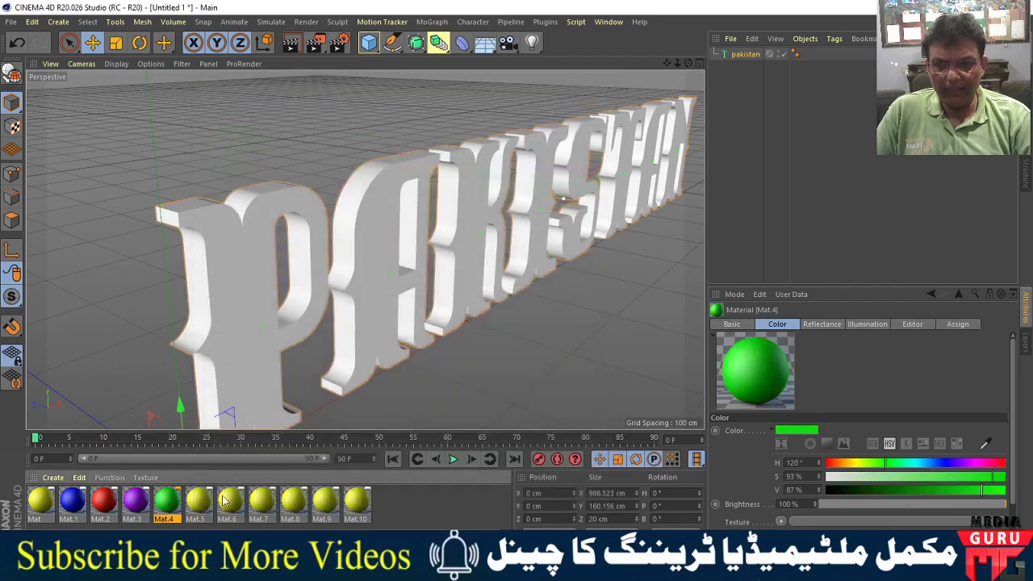
double_click(198, 502)
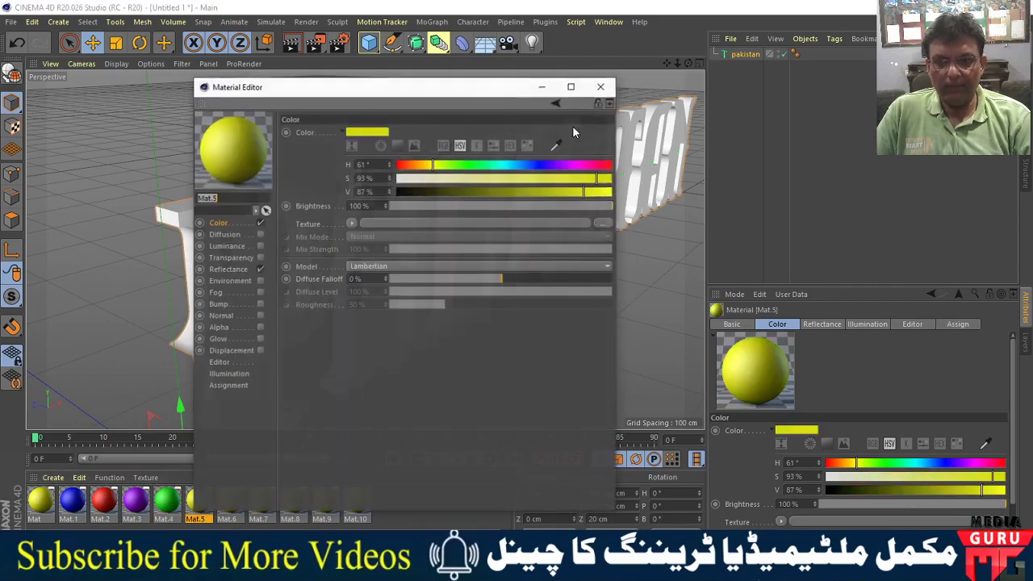
click(514, 165)
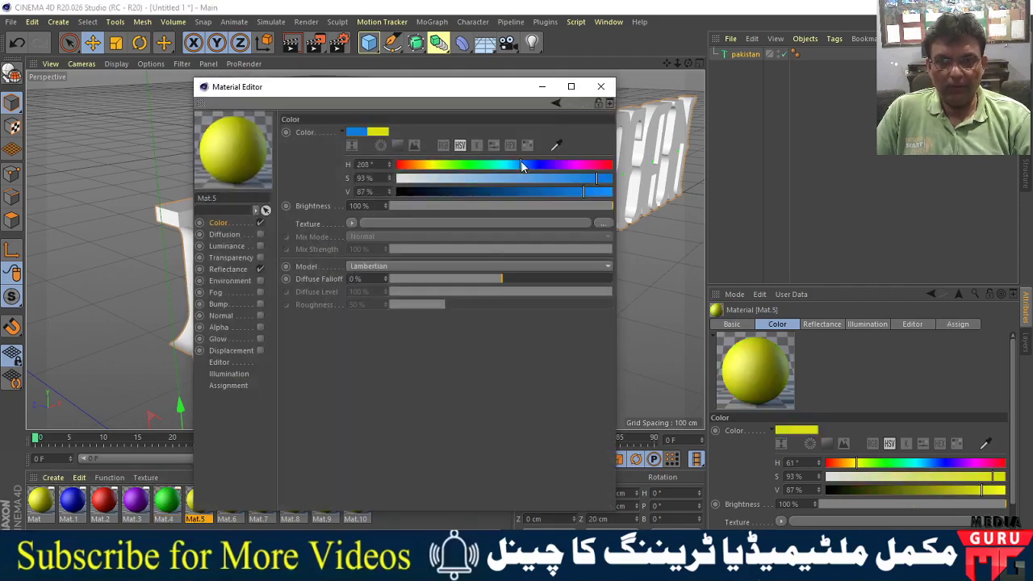
click(602, 87)
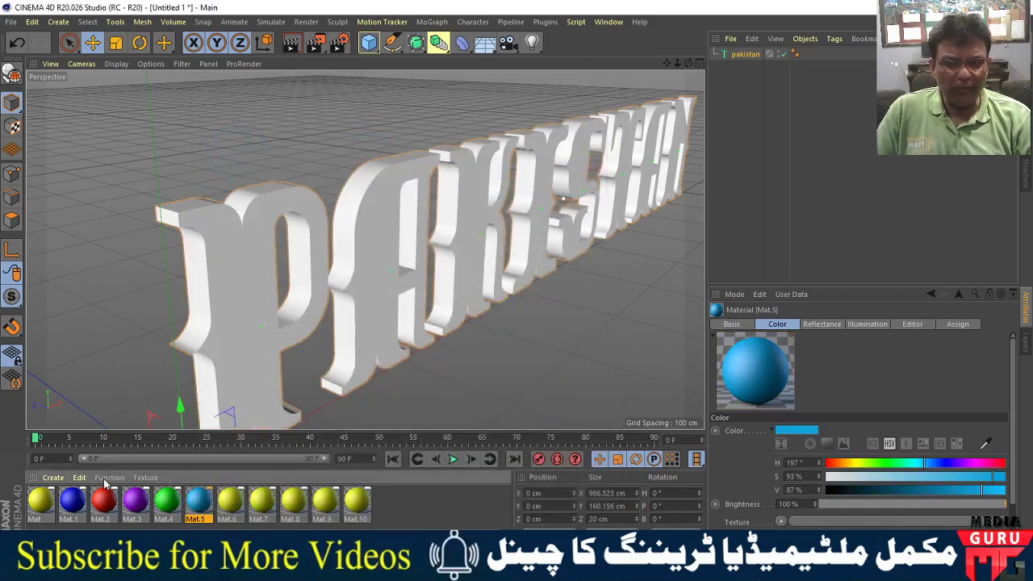
Drop yellow Mat on the pakistan text, try blue Mat.1, then reapply yellow Mat.
drag(40, 502, 258, 291)
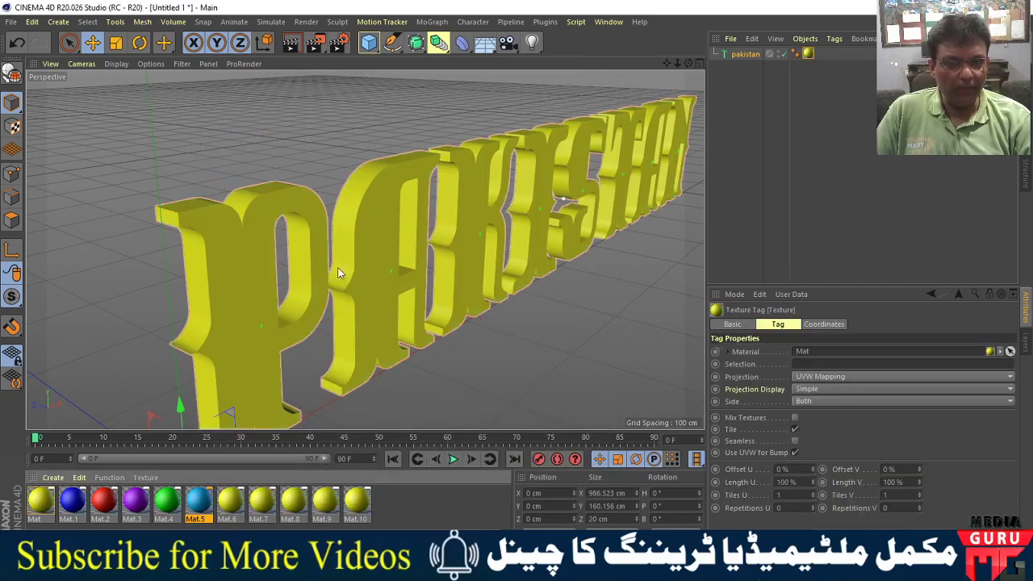
drag(70, 502, 383, 273)
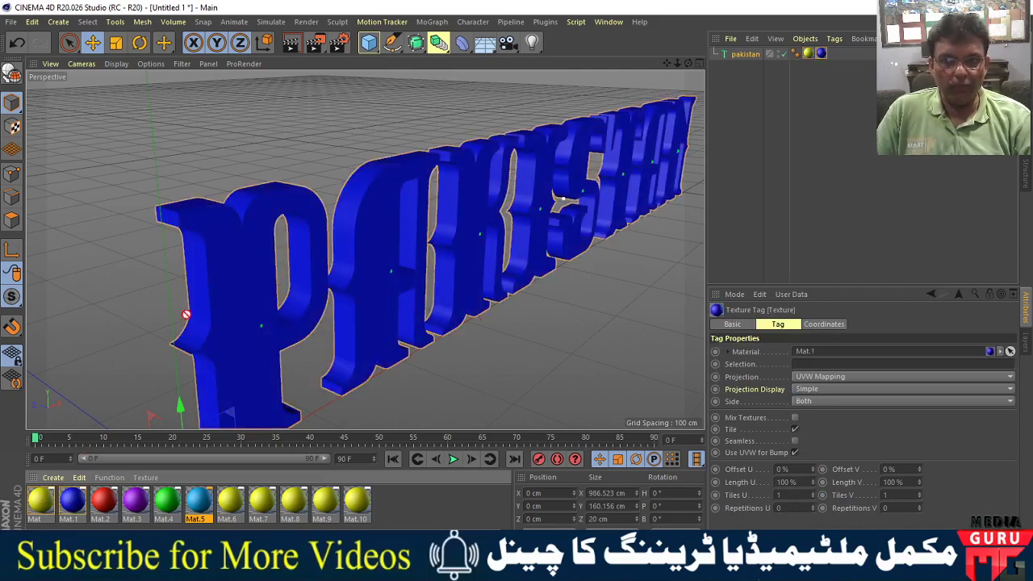
drag(40, 502, 237, 283)
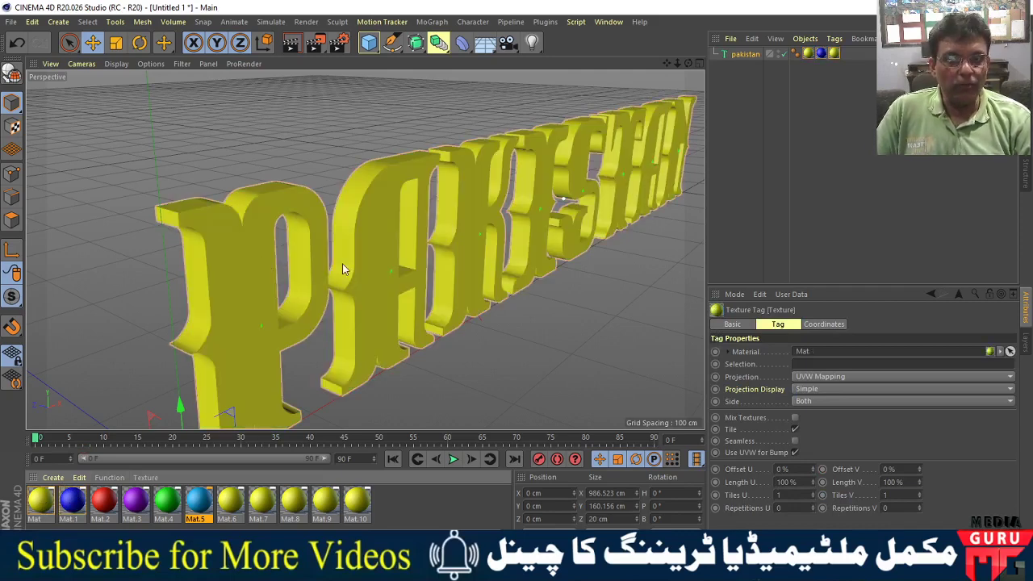
mouse_move(443, 320)
alt+mouse_down()
mouse_move(399, 306)
mouse_move(496, 293)
mouse_move(463, 304)
mouse_move(508, 339)
mouse_move(495, 333)
alt+mouse_up()
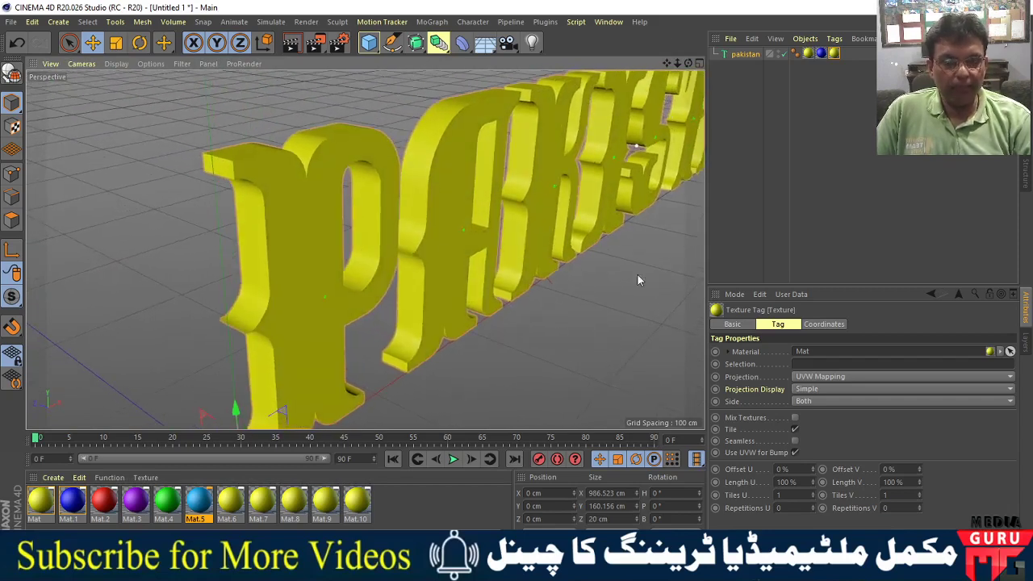
Raise the pakistan MoText's extrusion Depth from 20 cm to 76 cm and view it from the side.
click(747, 55)
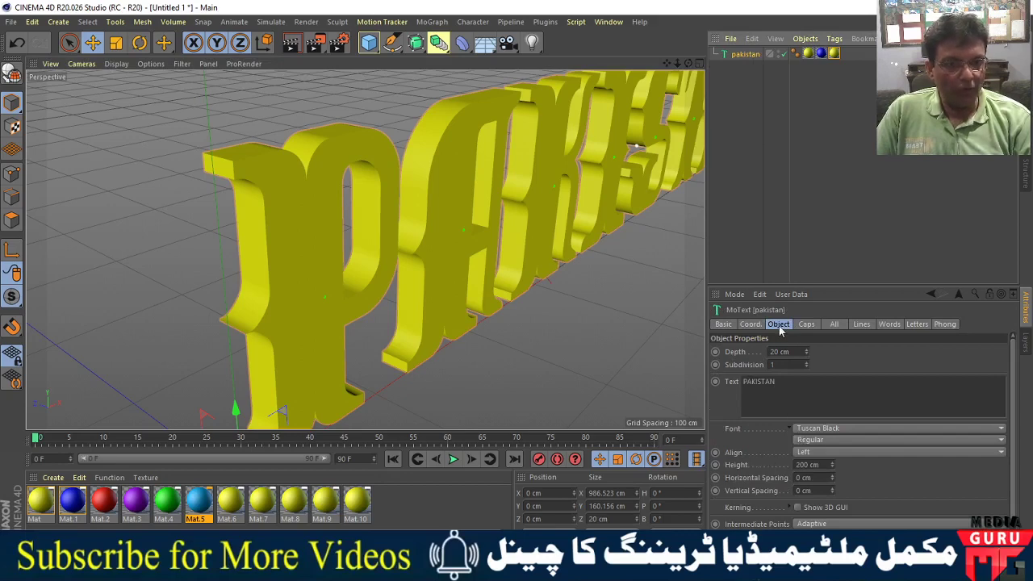
mouse_move(806, 352)
mouse_down()
mouse_move(807, 322)
mouse_move(805, 364)
mouse_up()
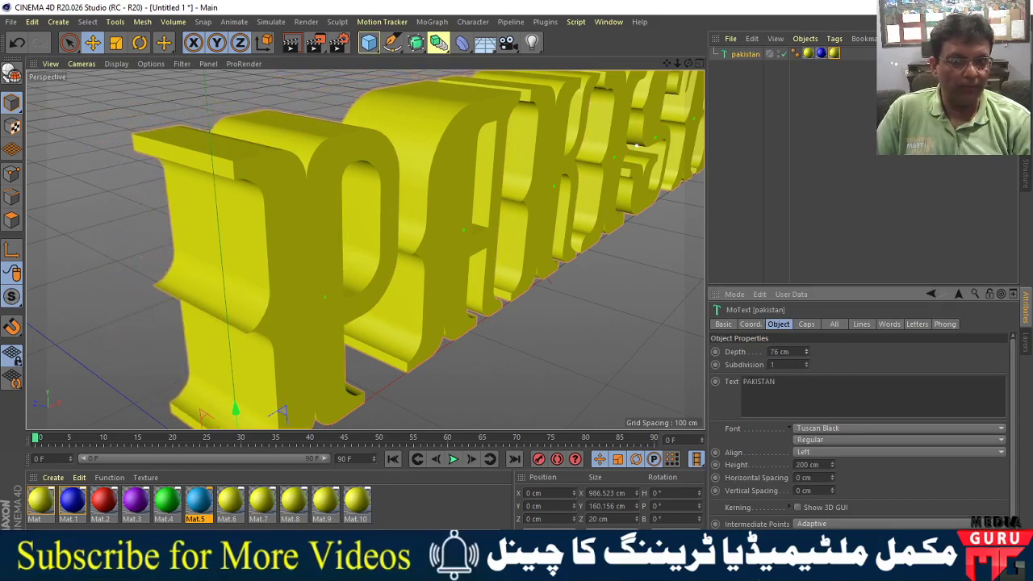
mouse_move(438, 274)
alt+mouse_down()
mouse_move(536, 294)
mouse_move(496, 283)
mouse_move(507, 296)
mouse_move(491, 297)
mouse_move(533, 295)
mouse_move(517, 284)
mouse_move(509, 305)
mouse_move(482, 303)
mouse_move(507, 307)
alt+mouse_up()
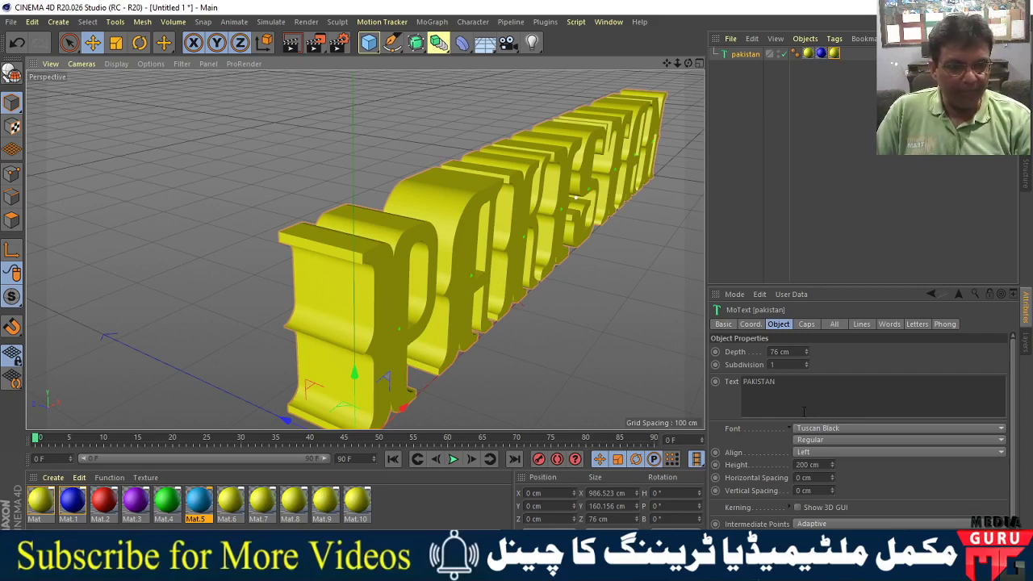
Set the viewport to Gouraud Shading (Lines), briefly comparing it against plain Gouraud Shading.
click(116, 64)
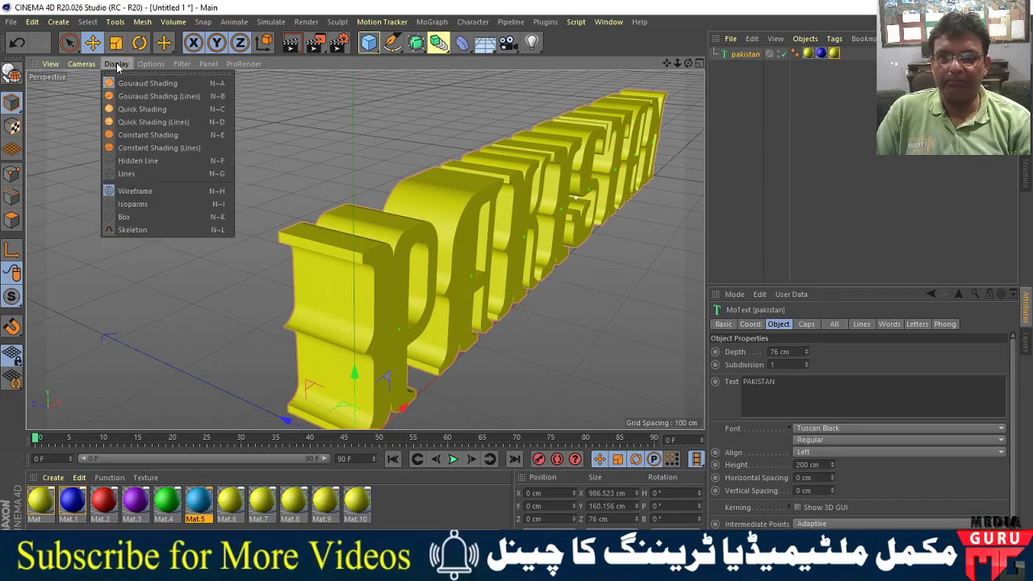
click(149, 96)
scroll(522, 337, up, 3)
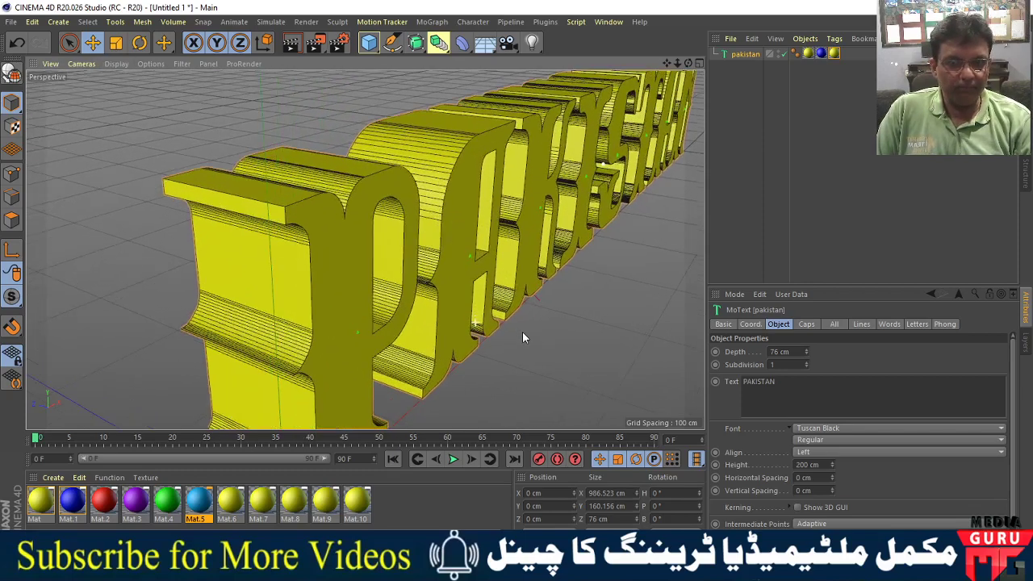
click(118, 64)
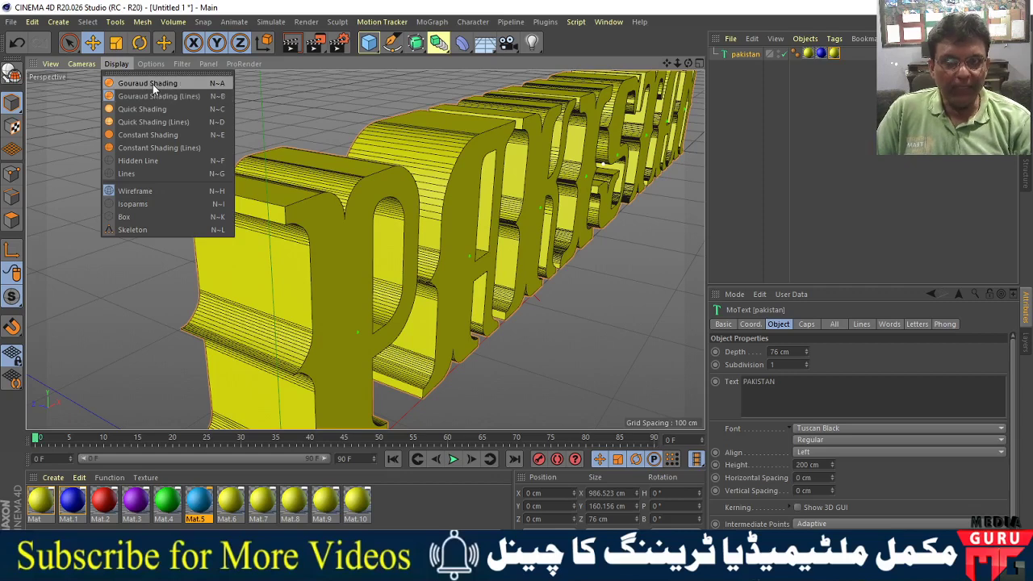
click(153, 84)
click(111, 65)
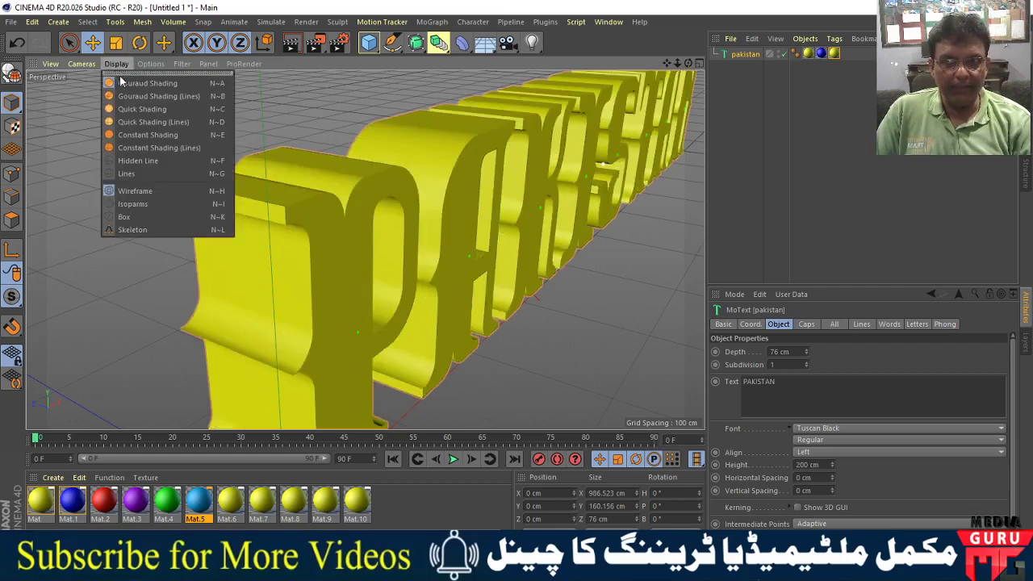
click(130, 97)
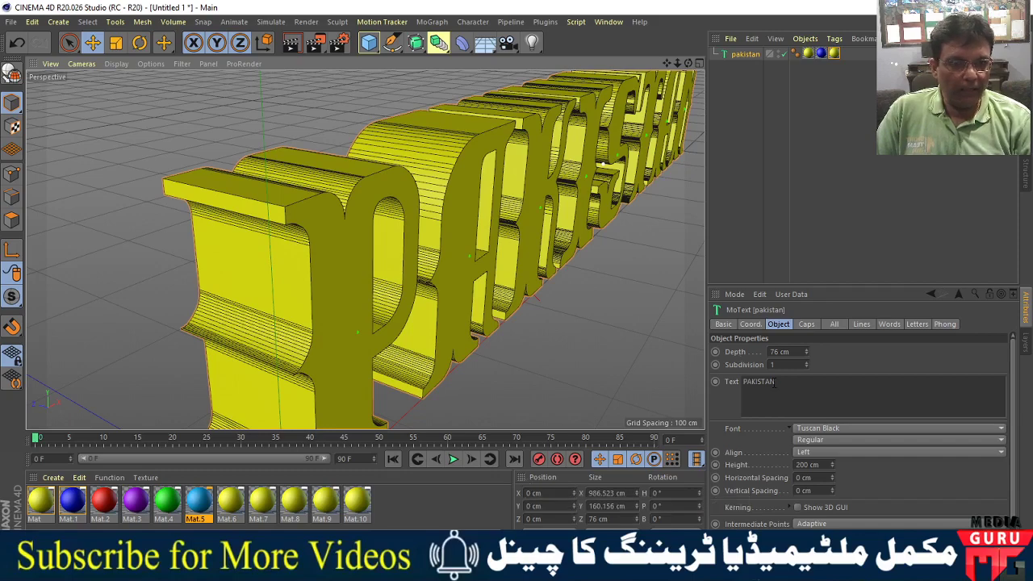
In the MoText Caps settings, set the Start cap to Fillet Cap.
click(806, 325)
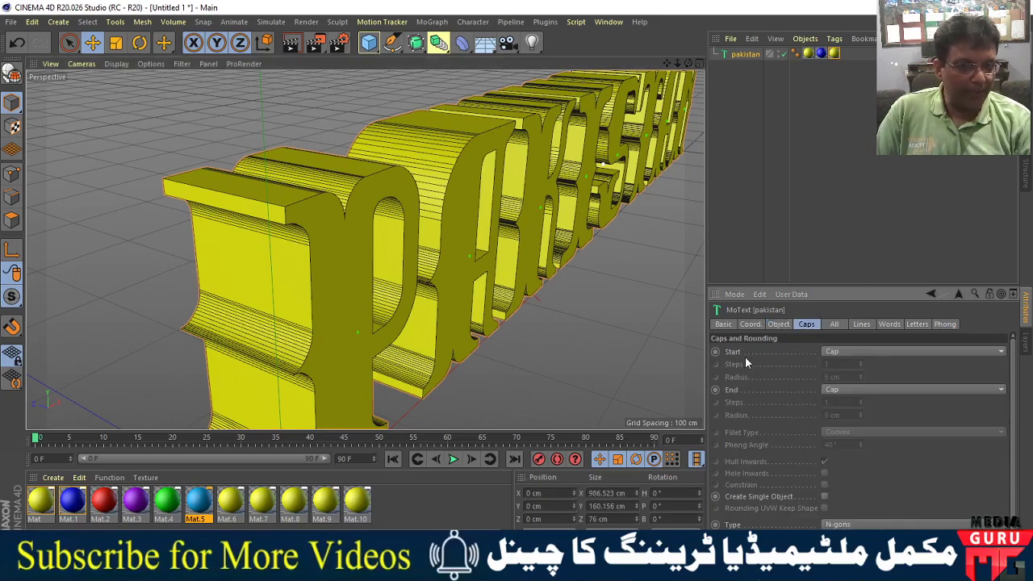
mouse_move(521, 318)
alt+mouse_down()
mouse_move(305, 209)
mouse_move(342, 287)
alt+mouse_up()
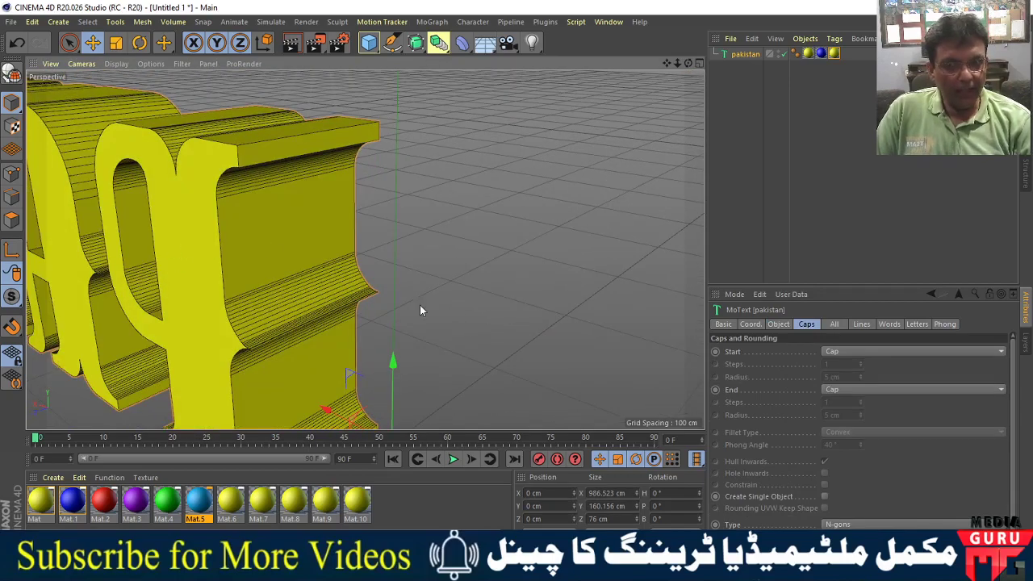
alt+drag(420, 305, 245, 311)
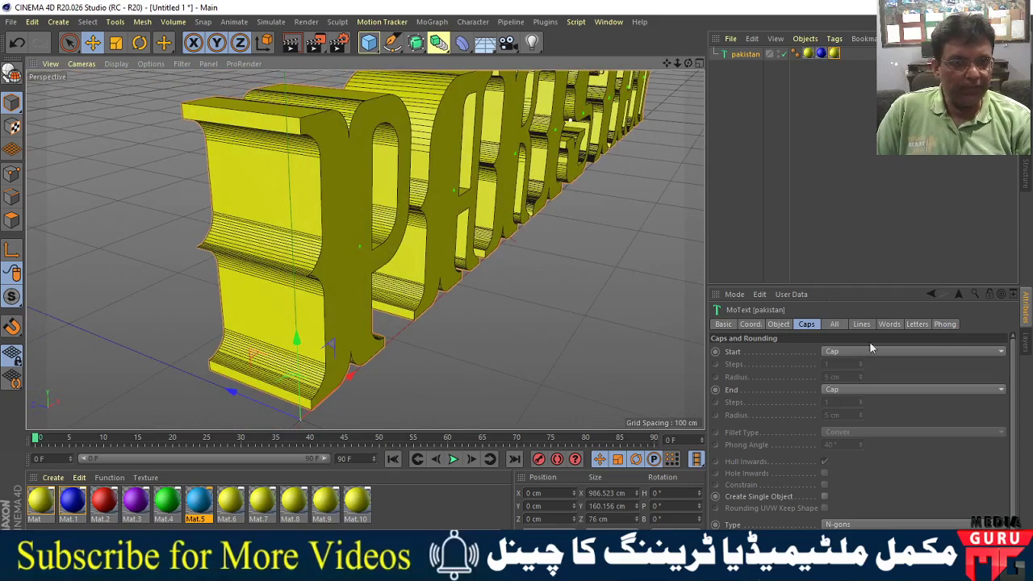
click(1001, 352)
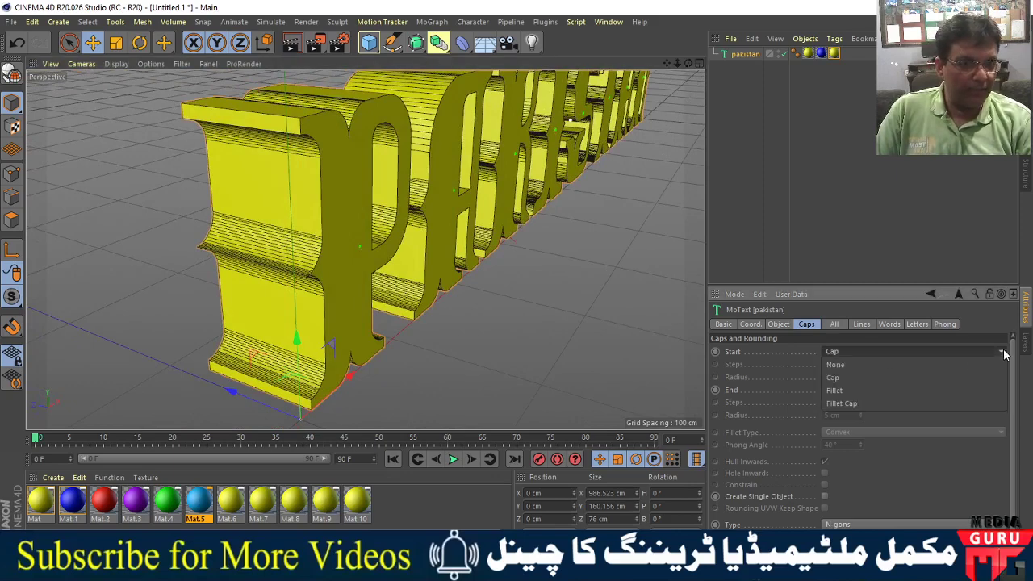
click(844, 391)
alt+drag(473, 333, 263, 243)
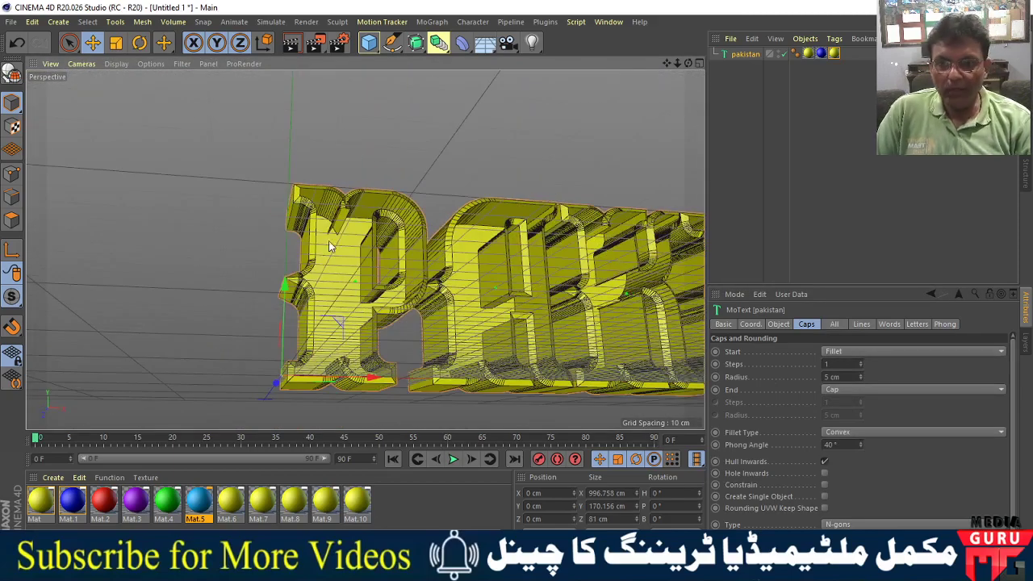
mouse_move(359, 252)
alt+mouse_down()
mouse_move(388, 357)
mouse_move(676, 407)
alt+mouse_up()
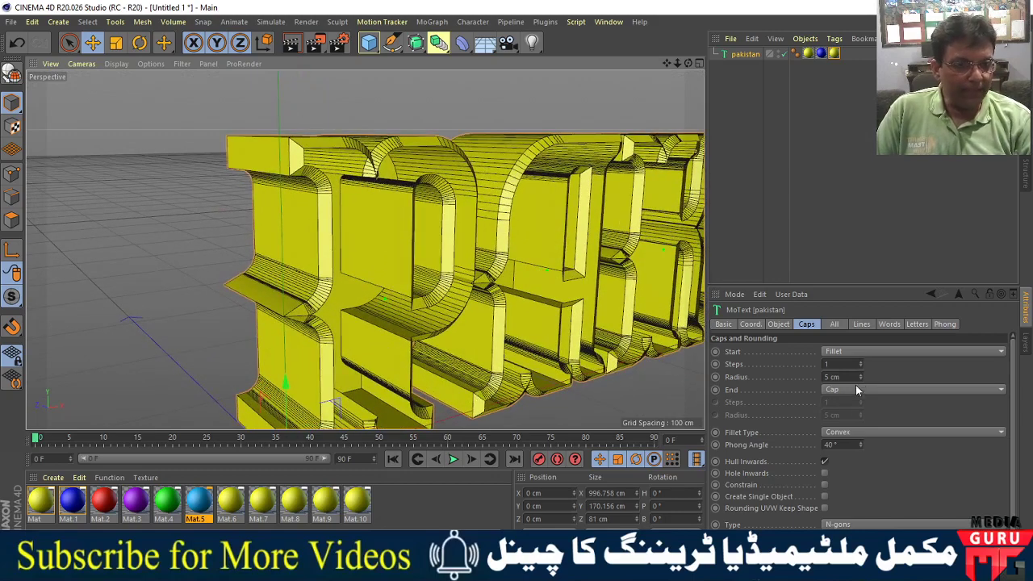
click(881, 353)
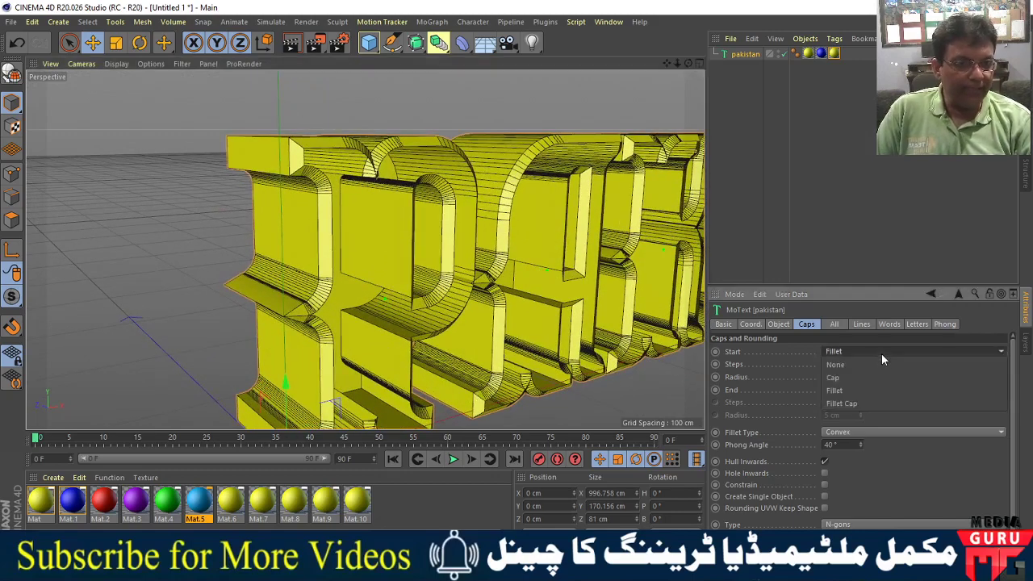
click(855, 404)
mouse_move(327, 296)
alt+mouse_down()
mouse_move(350, 314)
mouse_move(297, 253)
mouse_move(378, 295)
mouse_move(415, 223)
alt+mouse_up()
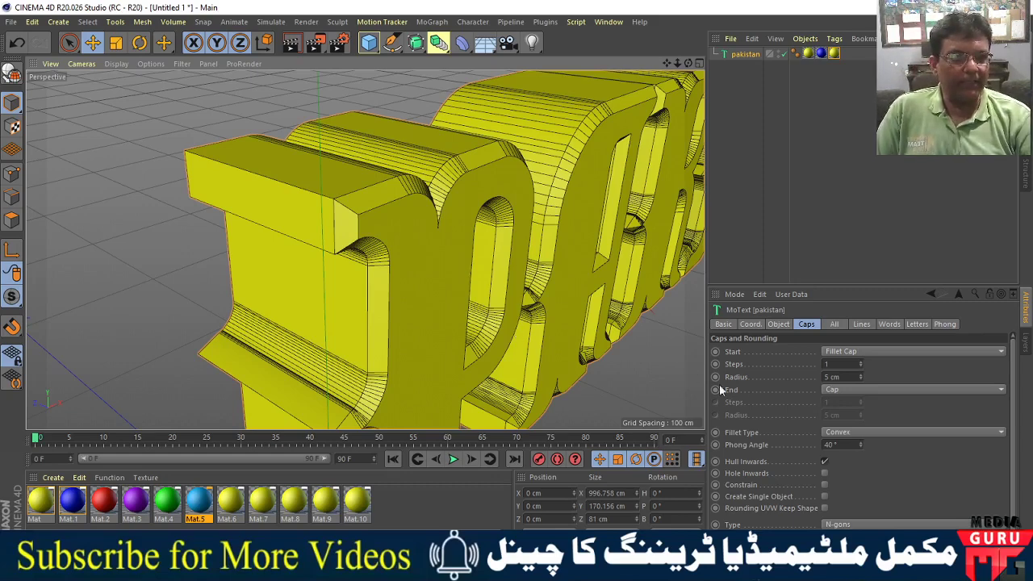
Give the start fillet a 5 cm radius and 6 steps, then inspect the rounded fronts.
drag(861, 378, 860, 379)
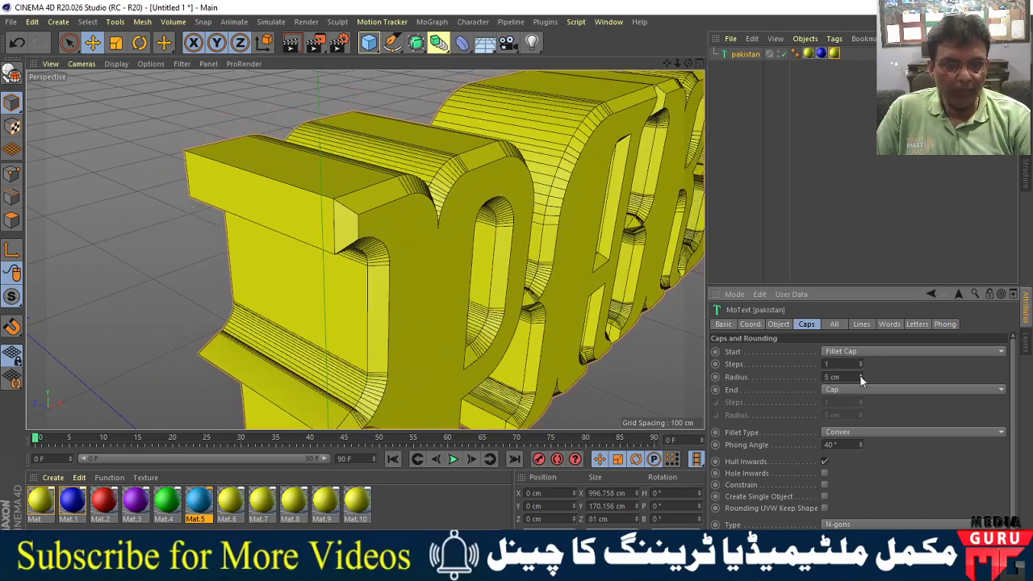
drag(860, 364, 860, 361)
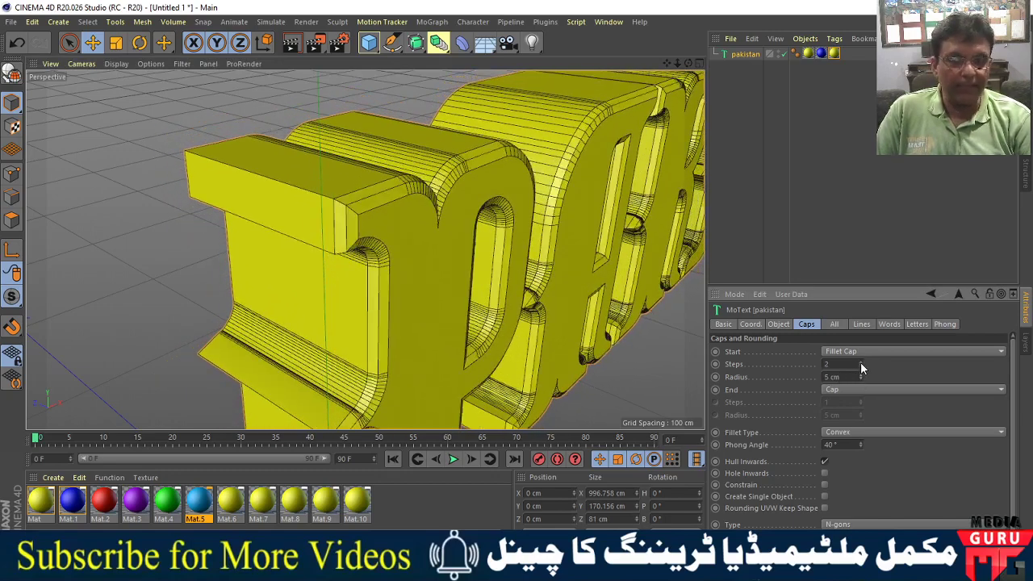
alt+drag(540, 330, 569, 321)
scroll(569, 320, up, 5)
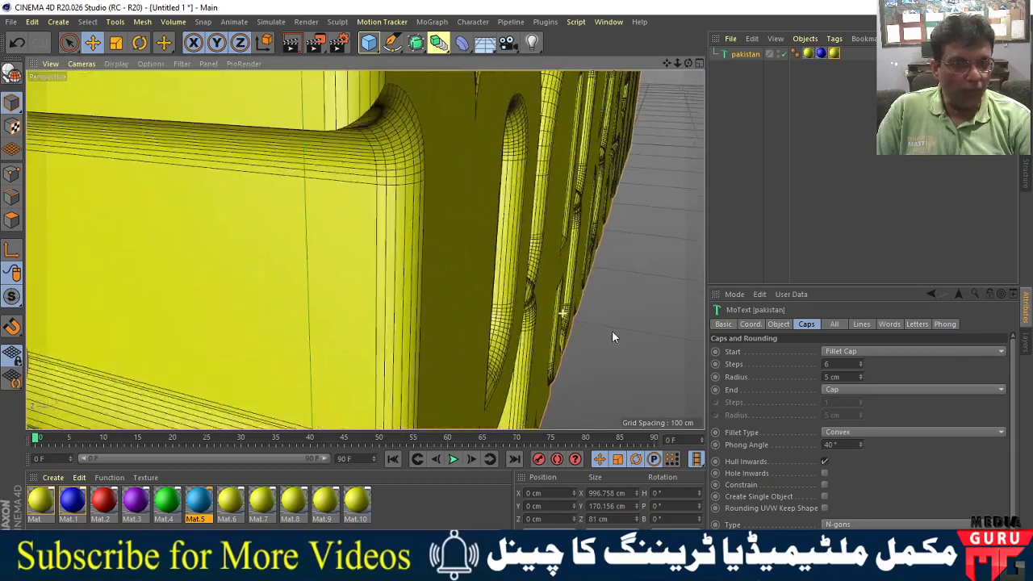
mouse_move(553, 286)
alt+mouse_down()
mouse_move(550, 318)
mouse_move(452, 256)
mouse_move(470, 314)
mouse_move(512, 314)
mouse_move(362, 299)
mouse_move(525, 246)
alt+mouse_up()
scroll(551, 318, down, 1)
scroll(549, 305, down, 4)
scroll(522, 298, down, 3)
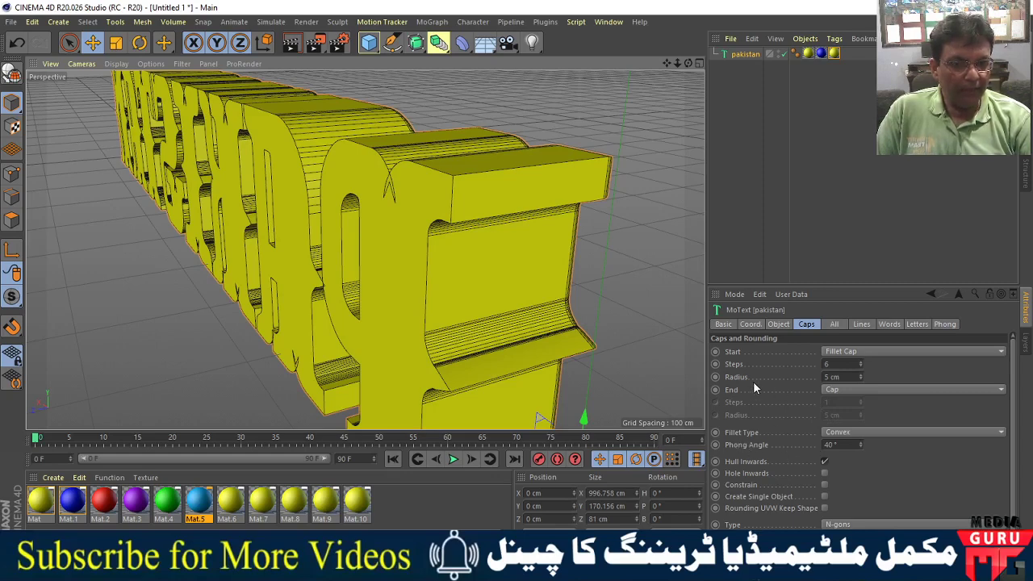
Set the End cap to Fillet Cap and raise its steps to 7.
click(895, 389)
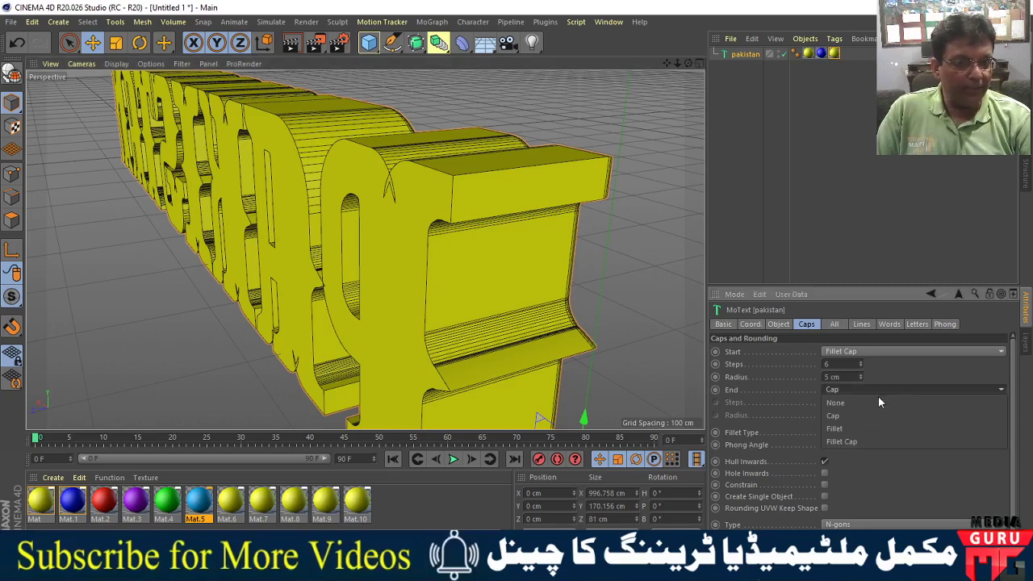
click(844, 442)
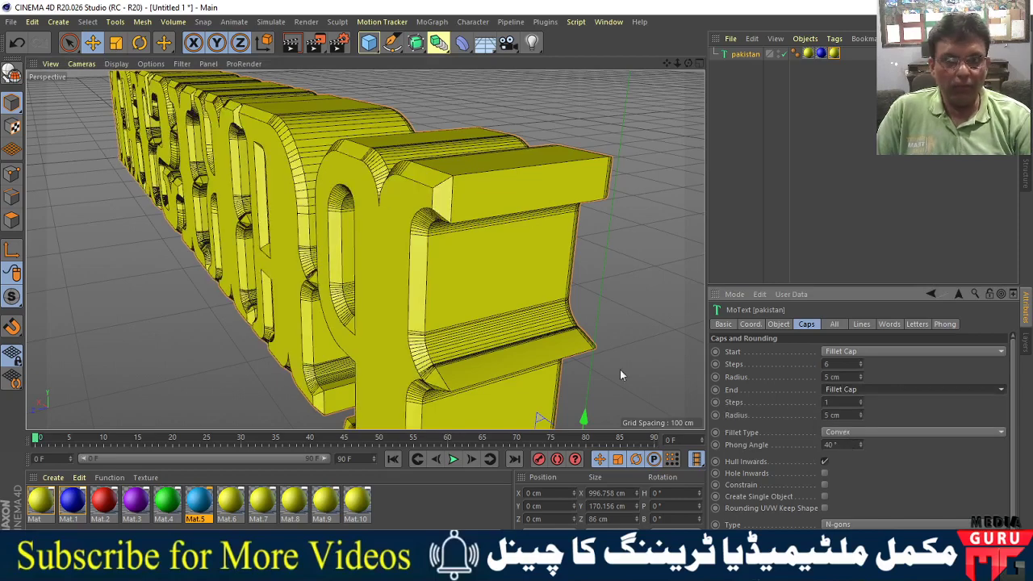
click(860, 399)
click(860, 400)
click(861, 399)
click(861, 400)
click(860, 399)
click(860, 399)
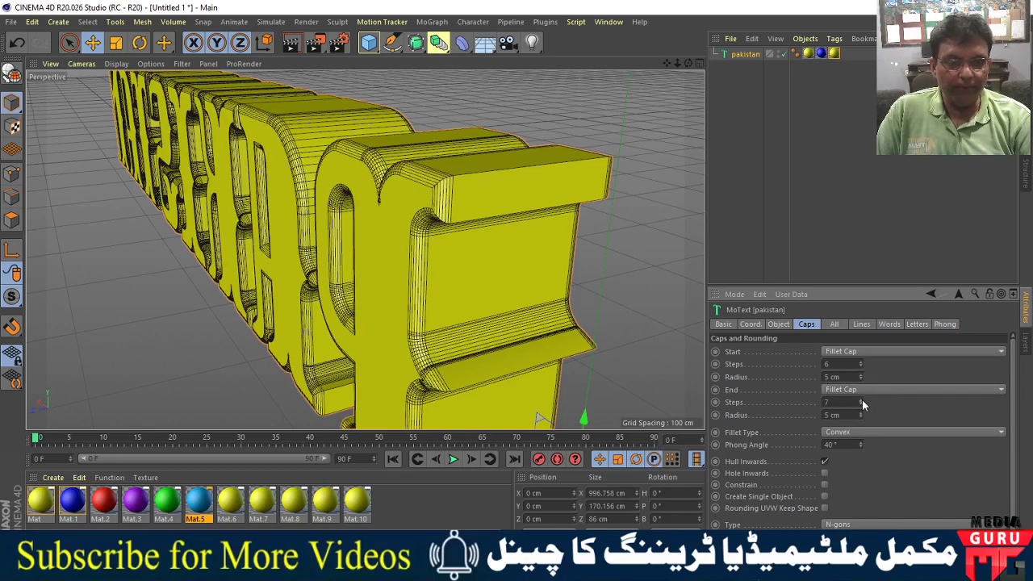
mouse_move(514, 335)
alt+mouse_down()
mouse_move(418, 281)
mouse_move(505, 330)
mouse_move(478, 271)
mouse_move(439, 295)
mouse_move(442, 319)
alt+mouse_up()
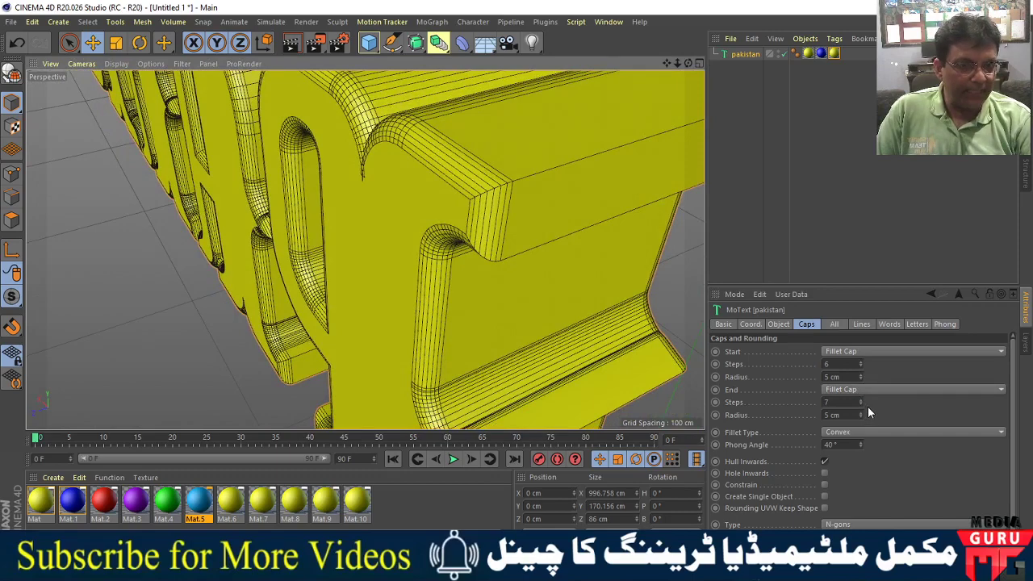
click(847, 433)
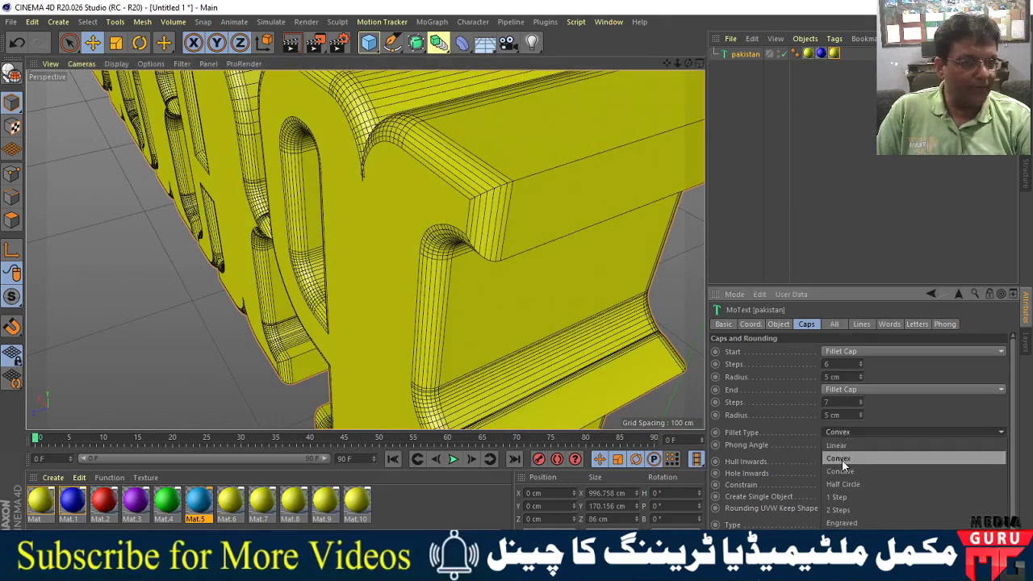
click(843, 471)
mouse_move(534, 328)
alt+mouse_down()
mouse_move(428, 288)
mouse_move(408, 248)
alt+mouse_up()
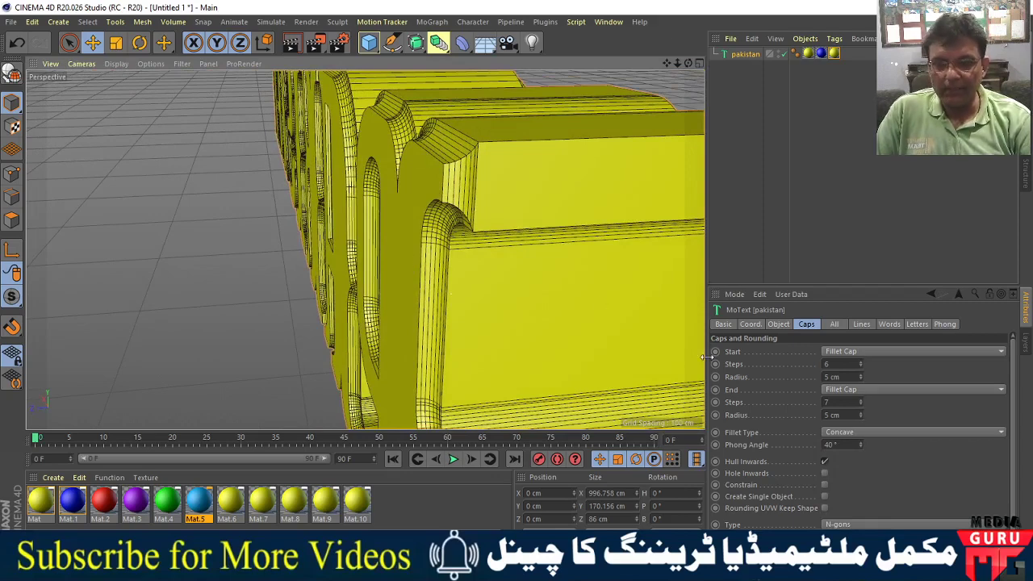
click(853, 434)
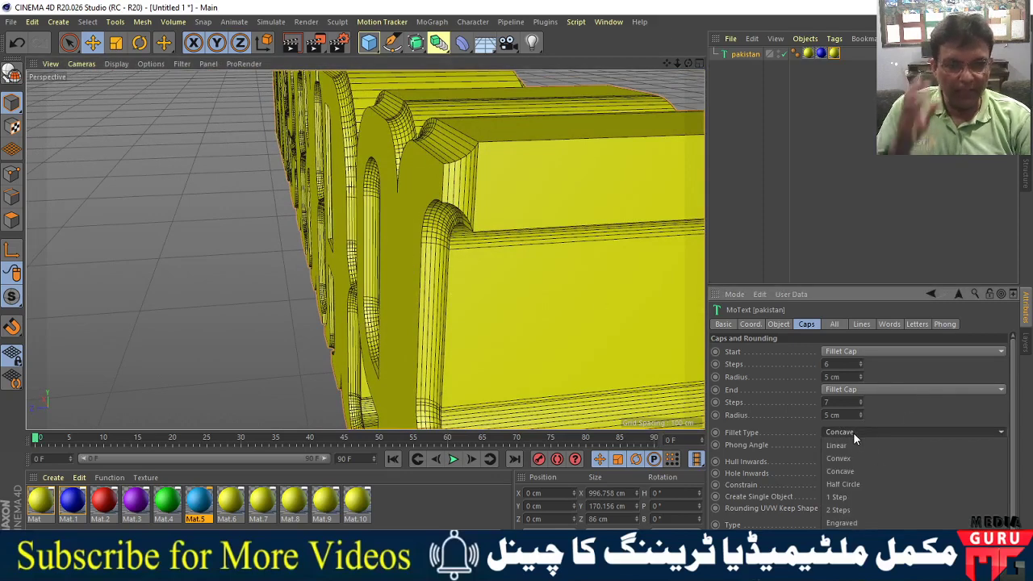
click(850, 488)
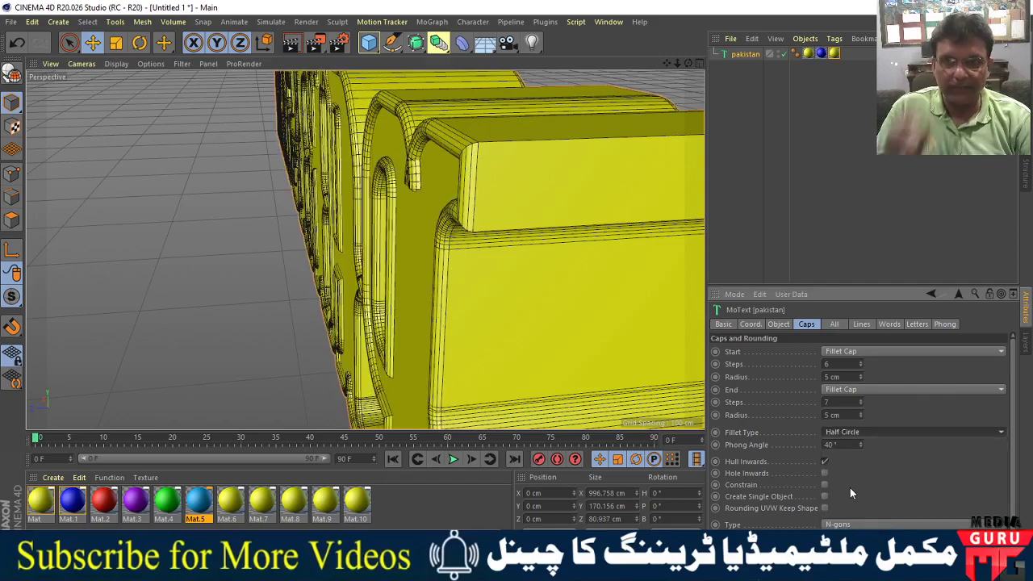
scroll(449, 337, down, 2)
mouse_move(468, 301)
alt+mouse_down()
mouse_move(489, 269)
mouse_move(551, 296)
mouse_move(539, 324)
mouse_move(519, 330)
alt+mouse_up()
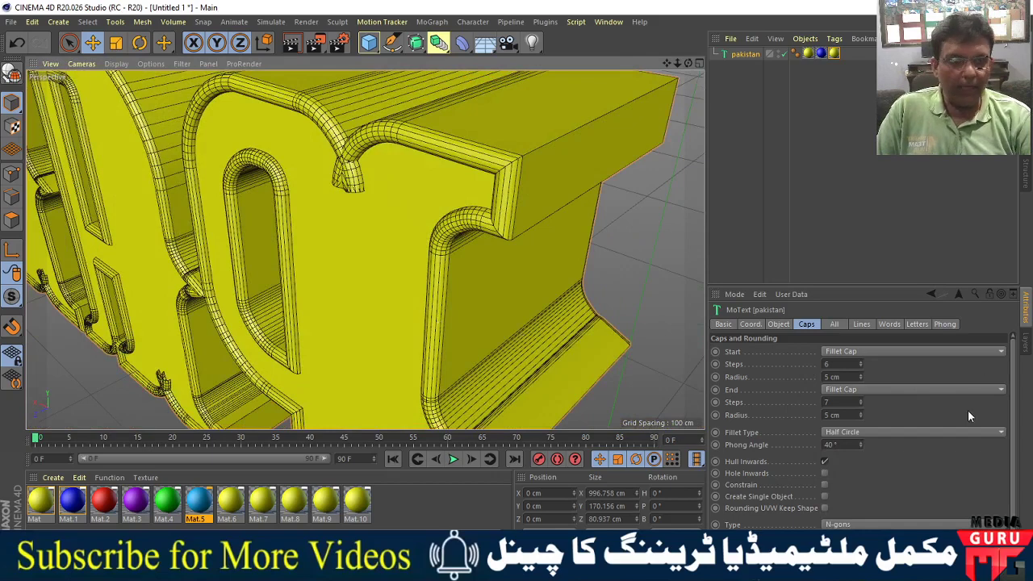
click(847, 435)
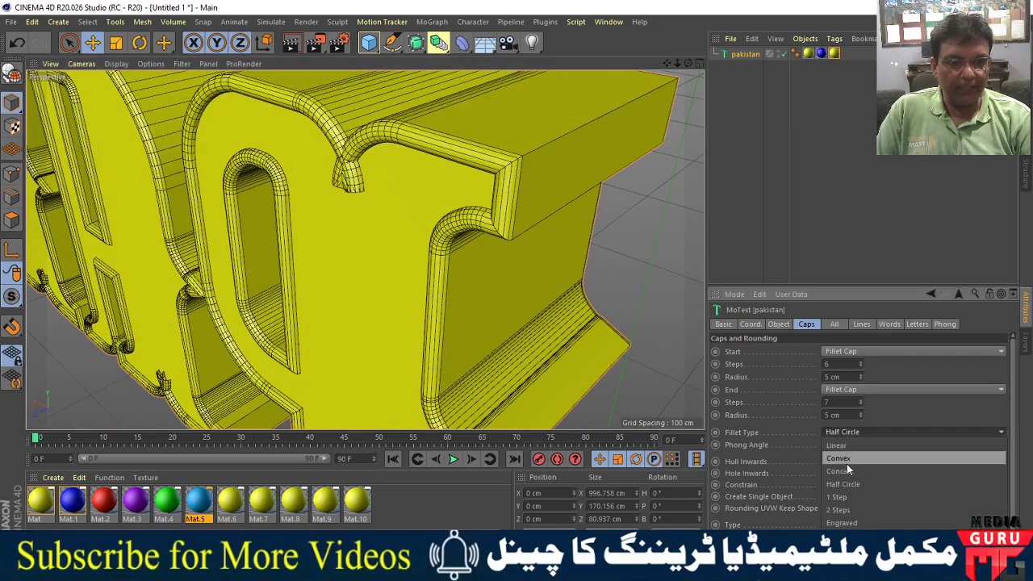
click(844, 523)
mouse_move(472, 299)
alt+mouse_down()
mouse_move(514, 172)
mouse_move(381, 230)
alt+mouse_up()
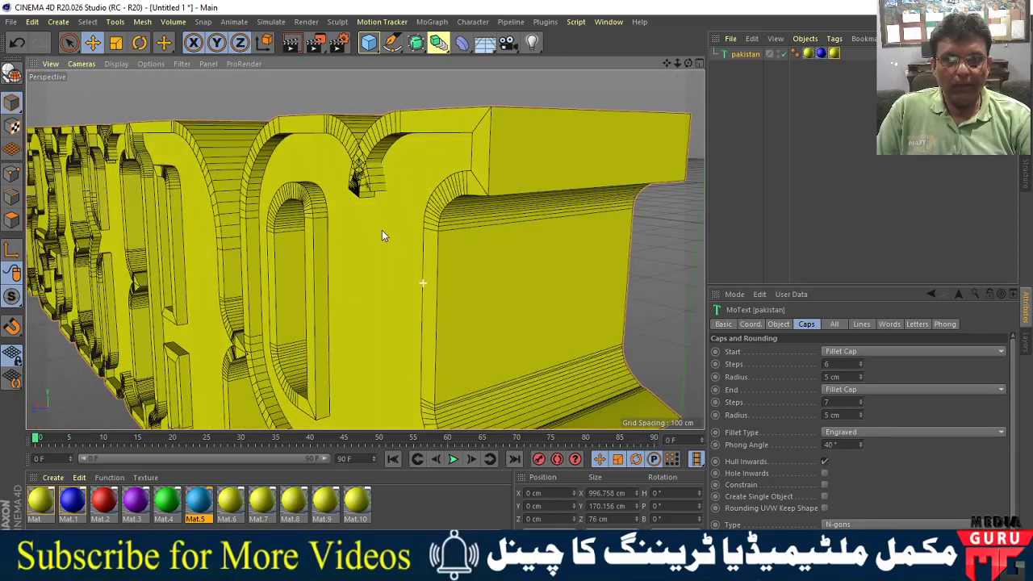
click(865, 434)
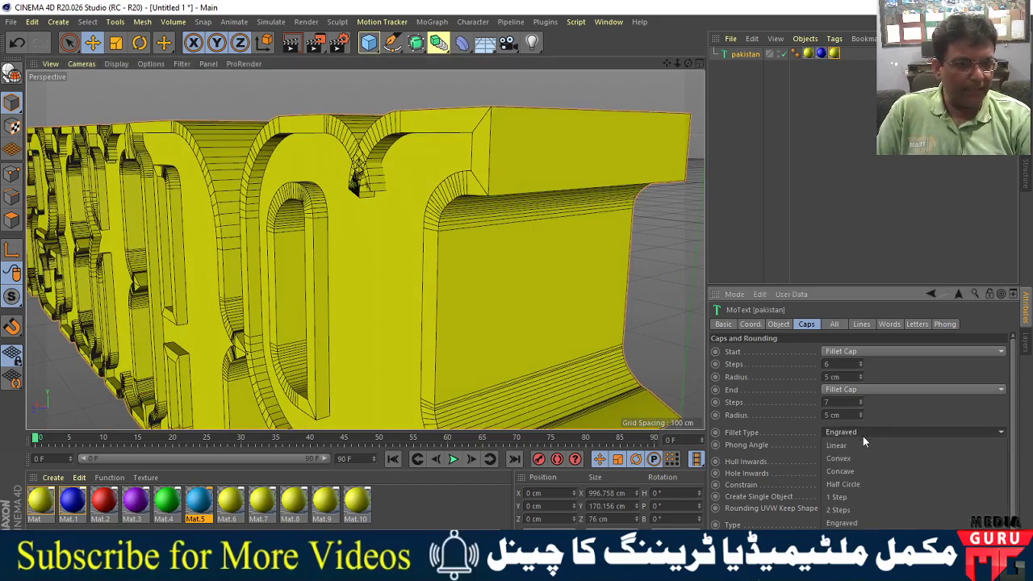
click(841, 473)
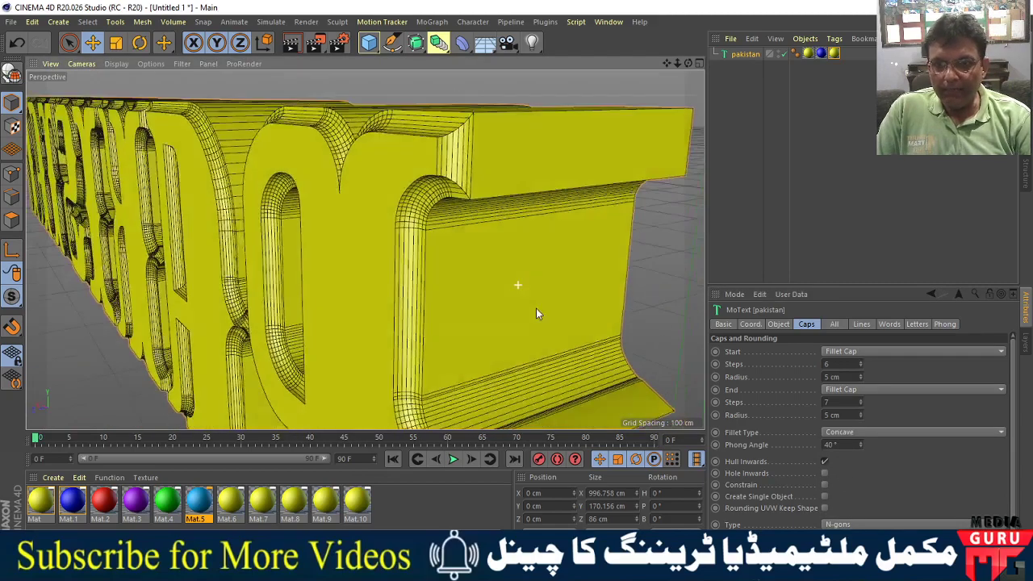
mouse_move(536, 313)
alt+mouse_down()
mouse_move(261, 212)
mouse_move(247, 237)
mouse_move(302, 239)
alt+mouse_up()
scroll(421, 244, up, 3)
mouse_move(420, 244)
alt+mouse_down()
mouse_move(406, 227)
mouse_move(479, 173)
alt+mouse_up()
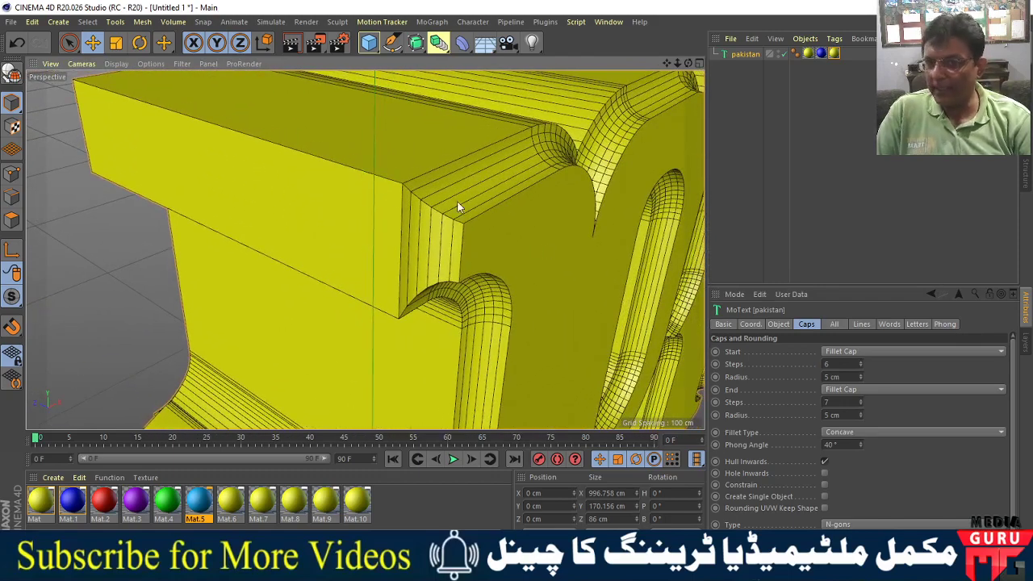
scroll(402, 250, down, 3)
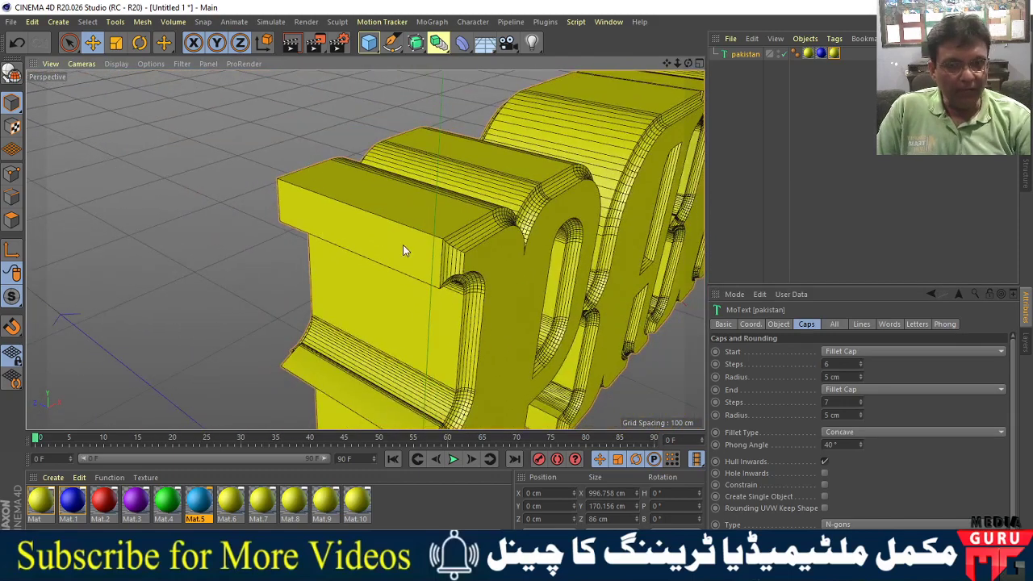
mouse_move(403, 250)
alt+mouse_down()
mouse_move(282, 205)
mouse_move(382, 256)
mouse_move(452, 249)
mouse_move(384, 229)
mouse_move(363, 247)
mouse_move(279, 247)
mouse_move(401, 255)
alt+mouse_up()
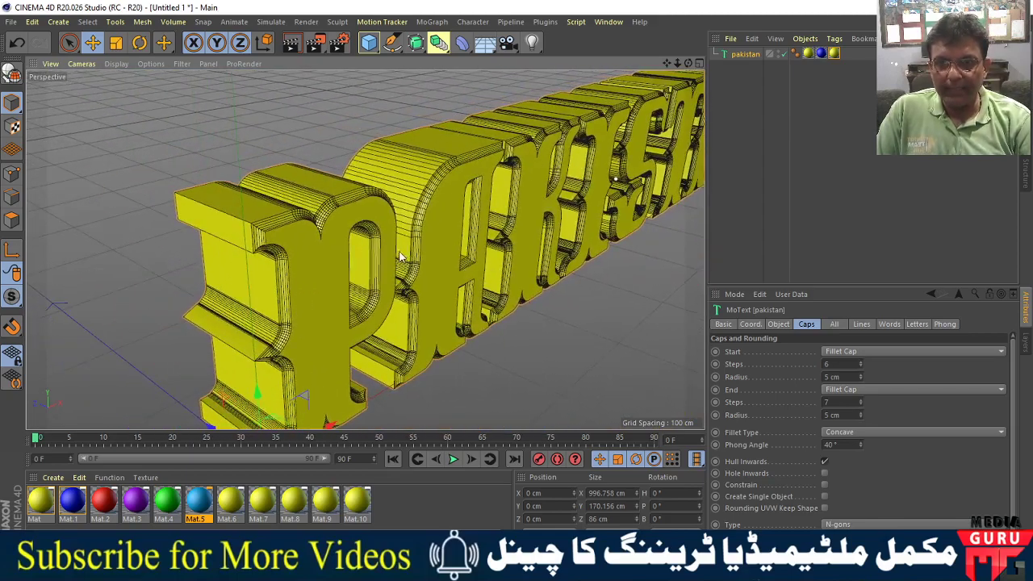
Make the MoText editable; apply blue, red, purple, green and light blue to P, A, K, I, S.
click(12, 74)
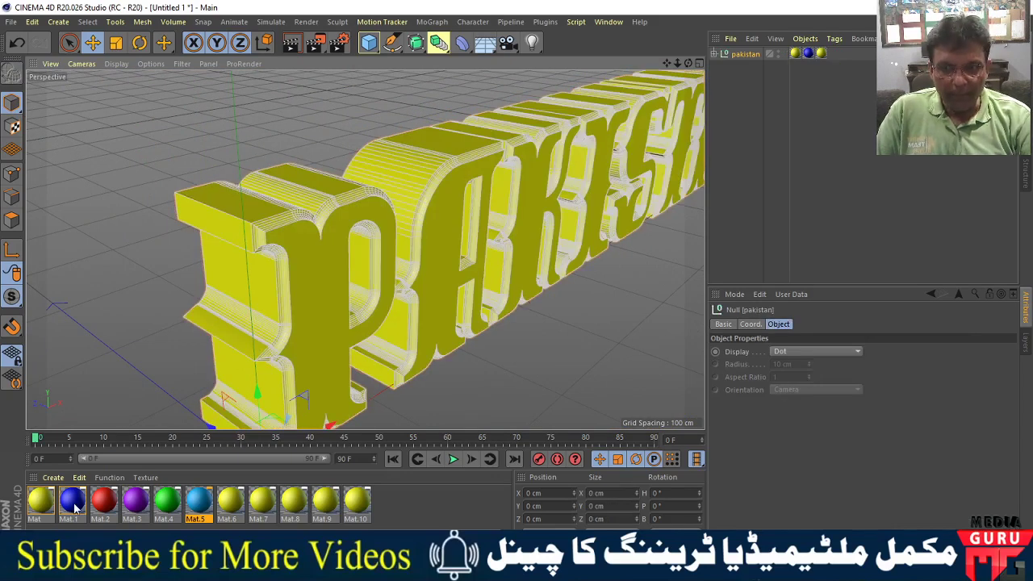
drag(74, 507, 287, 313)
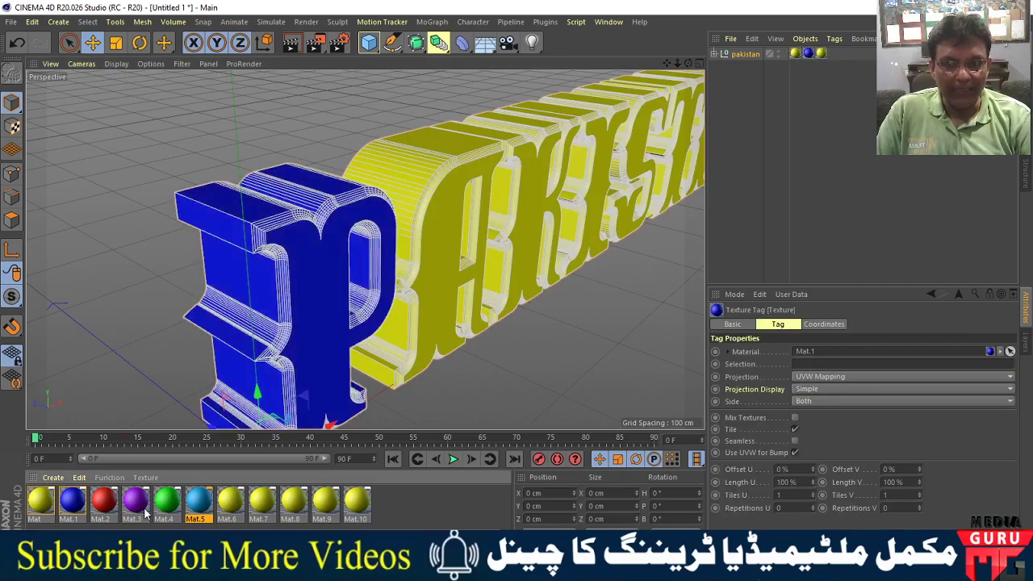
drag(103, 502, 430, 256)
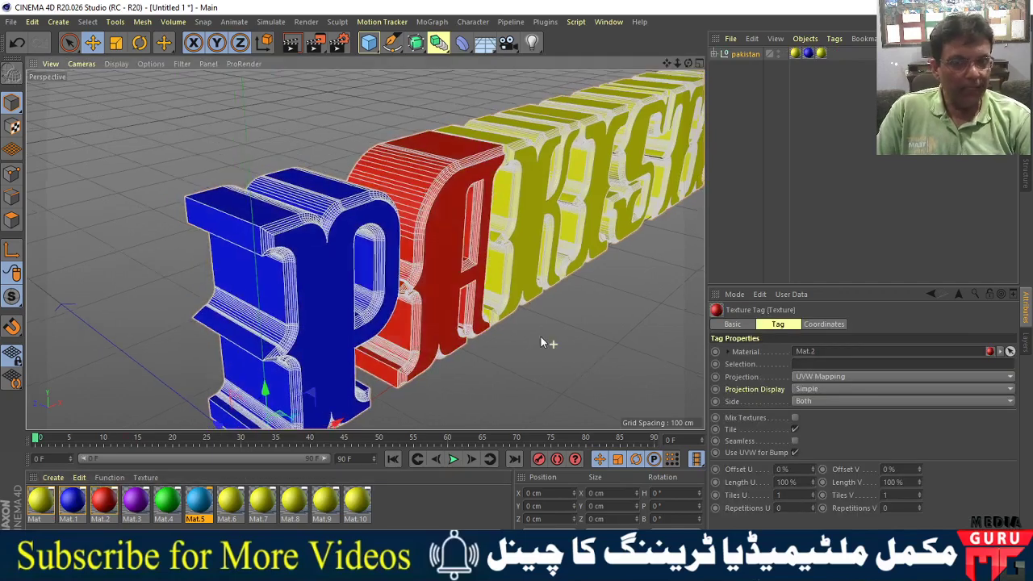
alt+drag(546, 343, 420, 266)
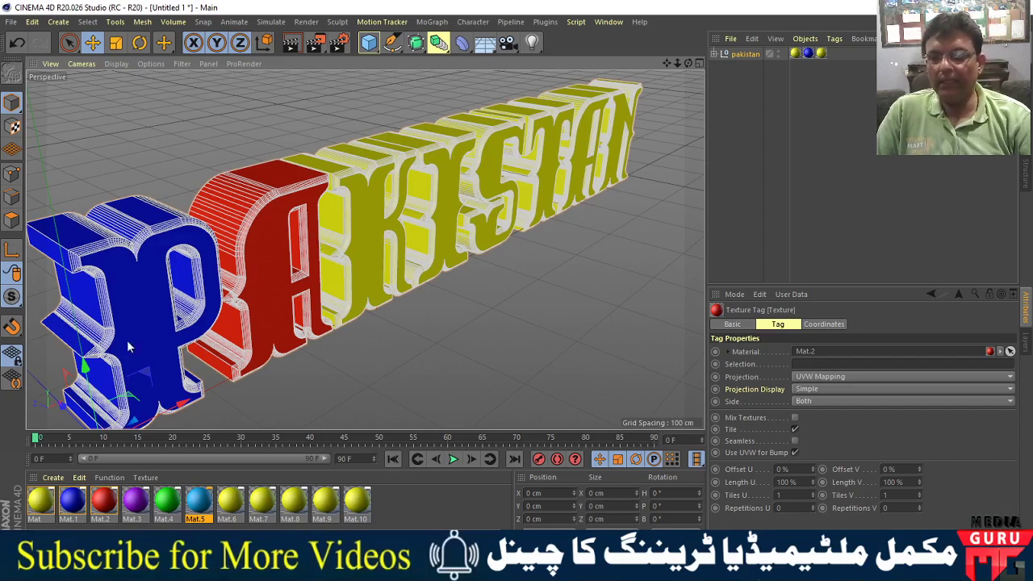
drag(133, 504, 374, 230)
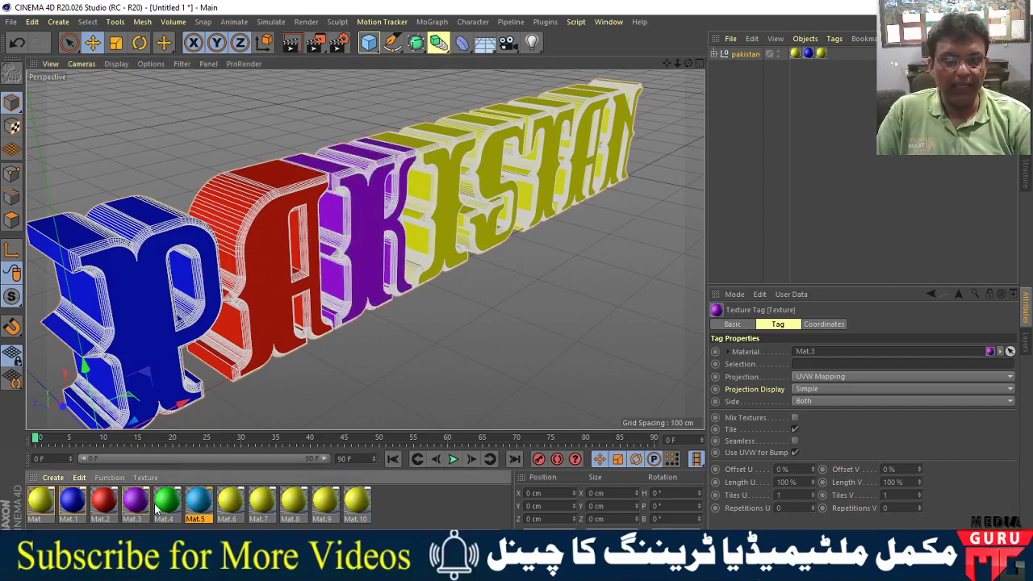
drag(157, 503, 449, 198)
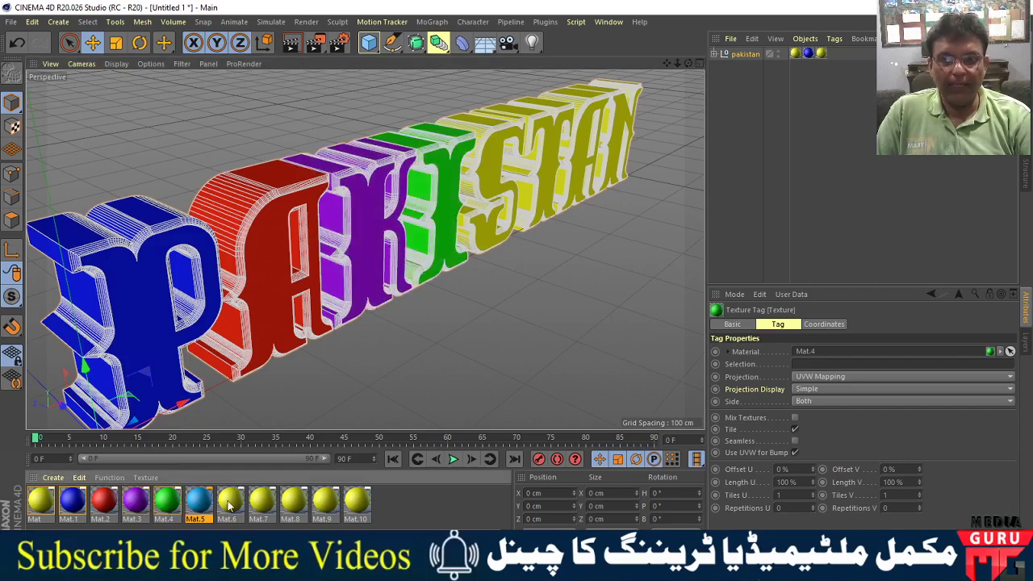
drag(202, 507, 497, 173)
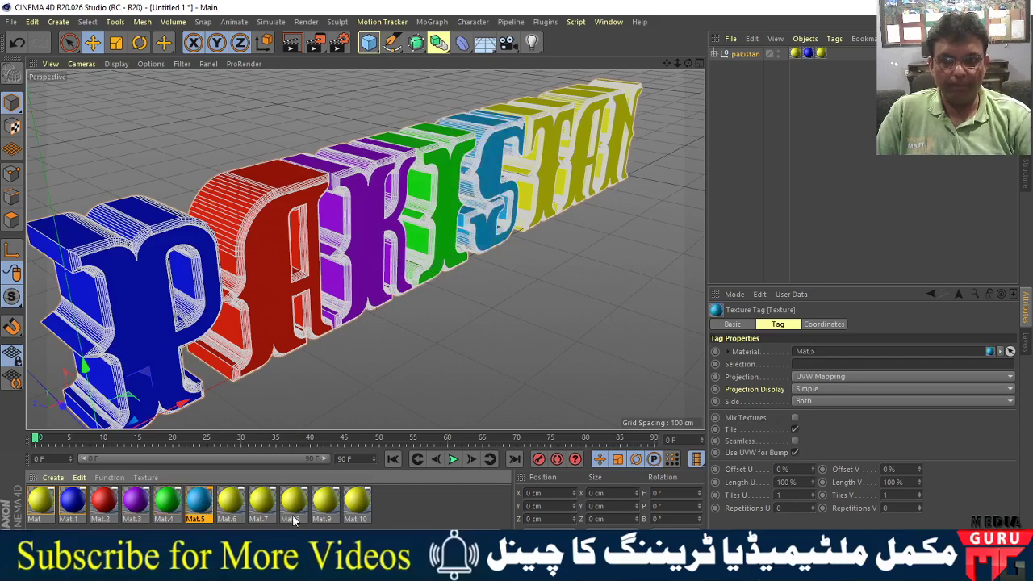
Apply yellow to T, blue to the second A and red to N.
drag(230, 504, 552, 177)
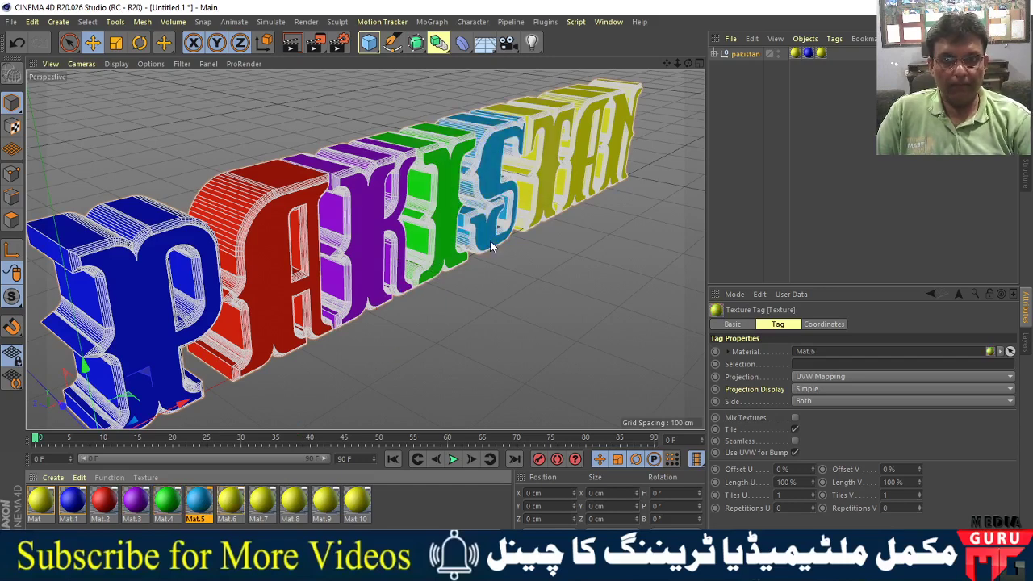
mouse_move(74, 510)
mouse_down()
mouse_move(406, 286)
mouse_move(553, 134)
mouse_up()
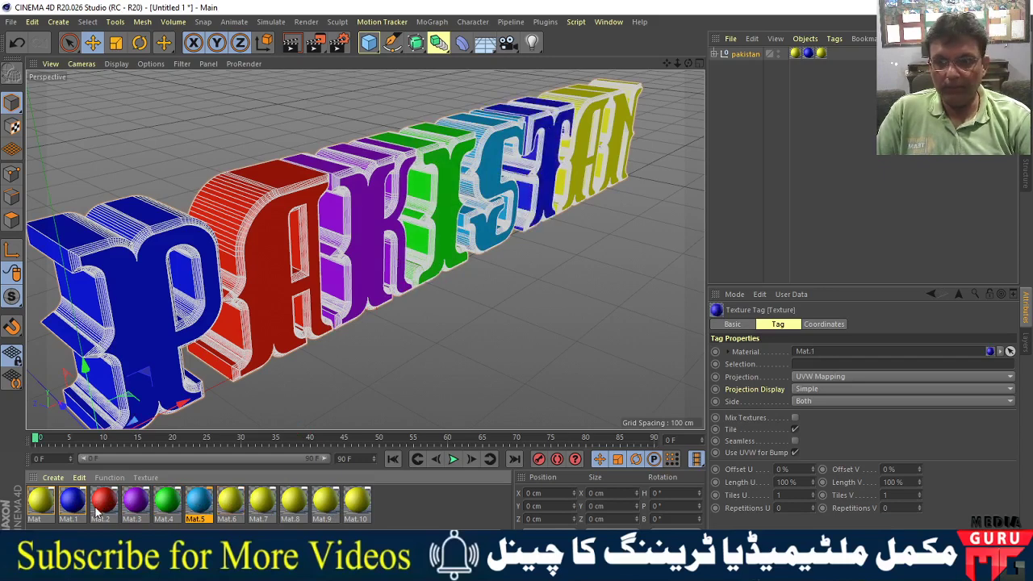
drag(100, 505, 620, 136)
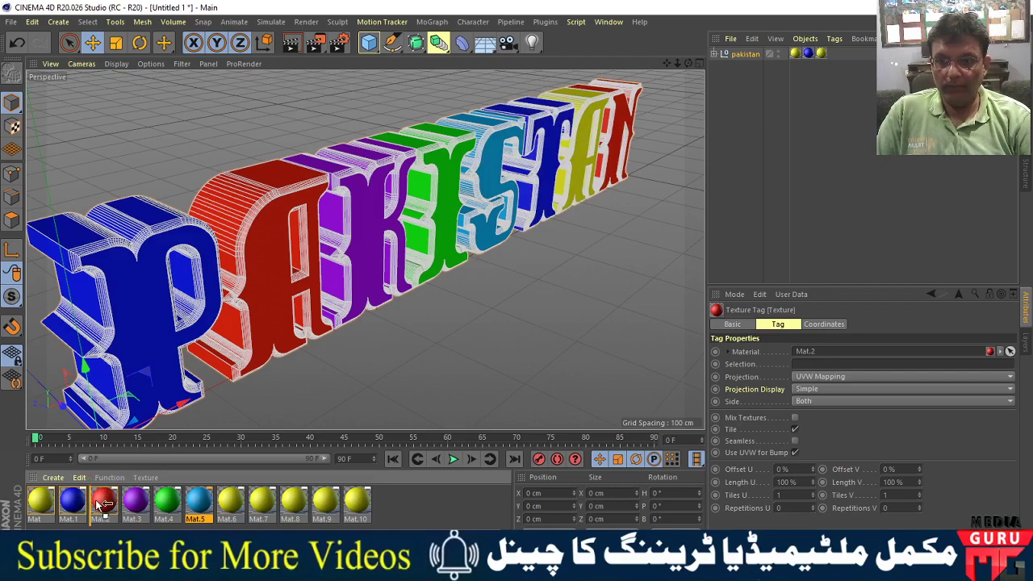
drag(71, 502, 592, 134)
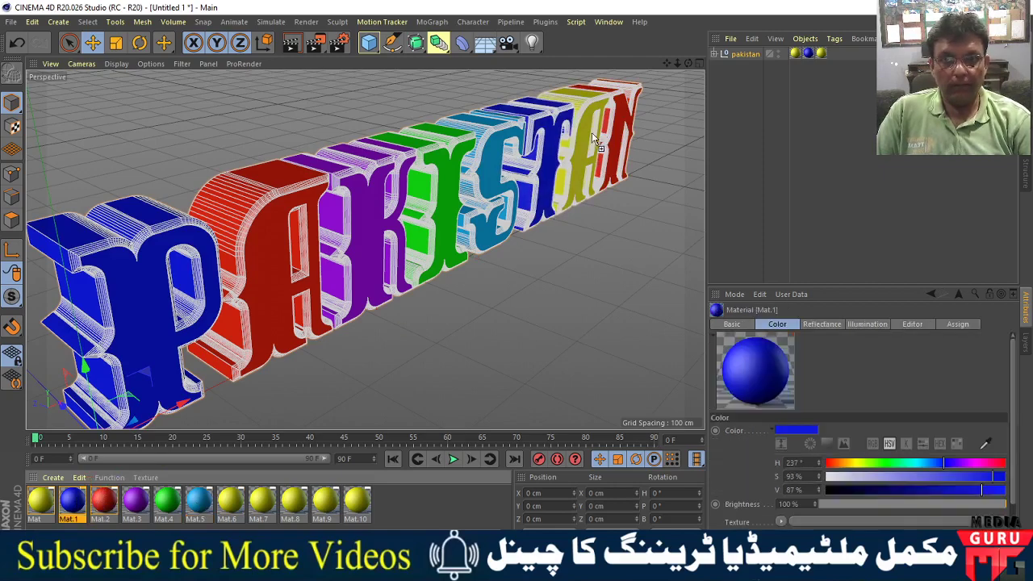
Switch the viewport to plain Gouraud Shading, view the coloured letters, then bring OBS Studio forward.
click(567, 278)
alt+drag(567, 277, 497, 336)
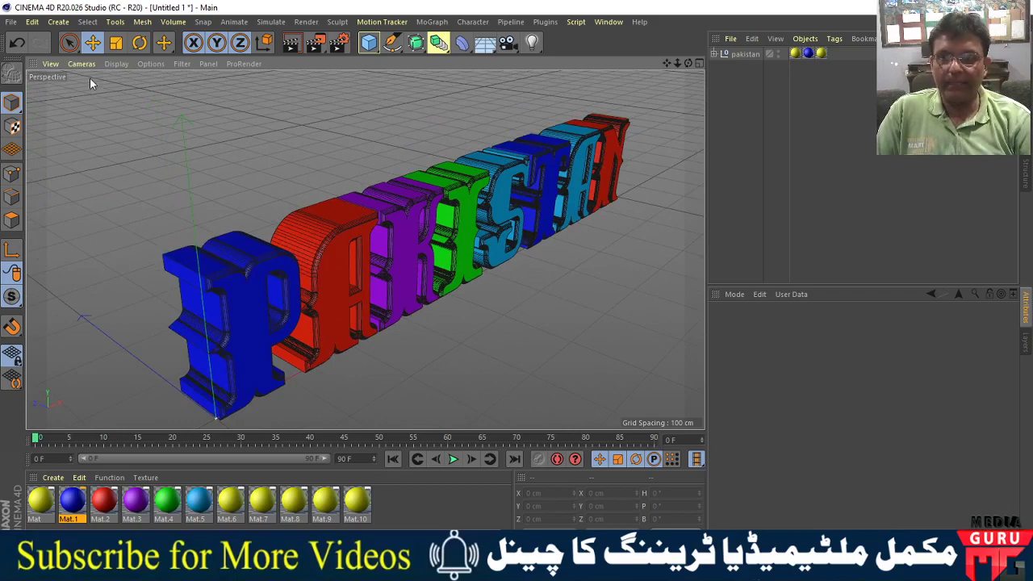
click(115, 63)
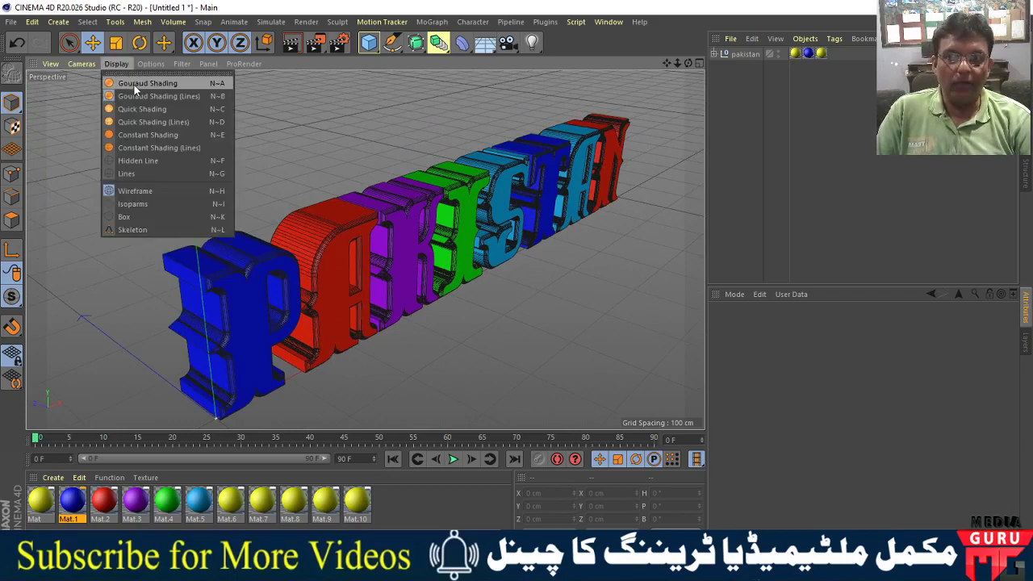
click(134, 85)
mouse_move(522, 363)
alt+mouse_down()
mouse_move(434, 326)
mouse_move(463, 269)
mouse_move(406, 187)
mouse_move(450, 292)
mouse_move(357, 292)
mouse_move(285, 373)
mouse_move(336, 329)
mouse_move(211, 296)
mouse_move(408, 361)
mouse_move(511, 360)
mouse_move(541, 353)
mouse_move(546, 318)
mouse_move(634, 305)
mouse_move(573, 335)
mouse_move(569, 322)
mouse_move(575, 329)
alt+mouse_up()
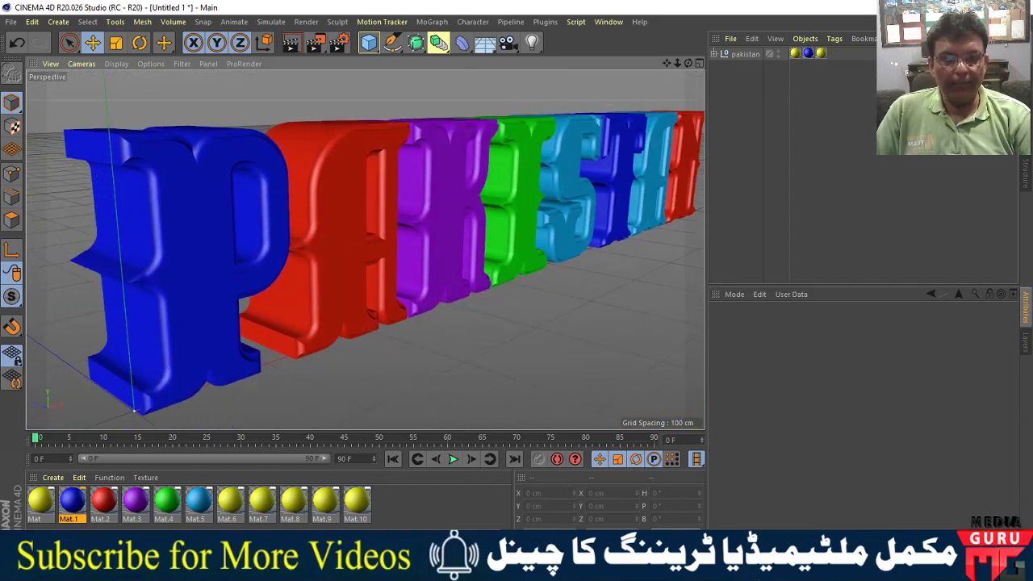
click(585, 499)
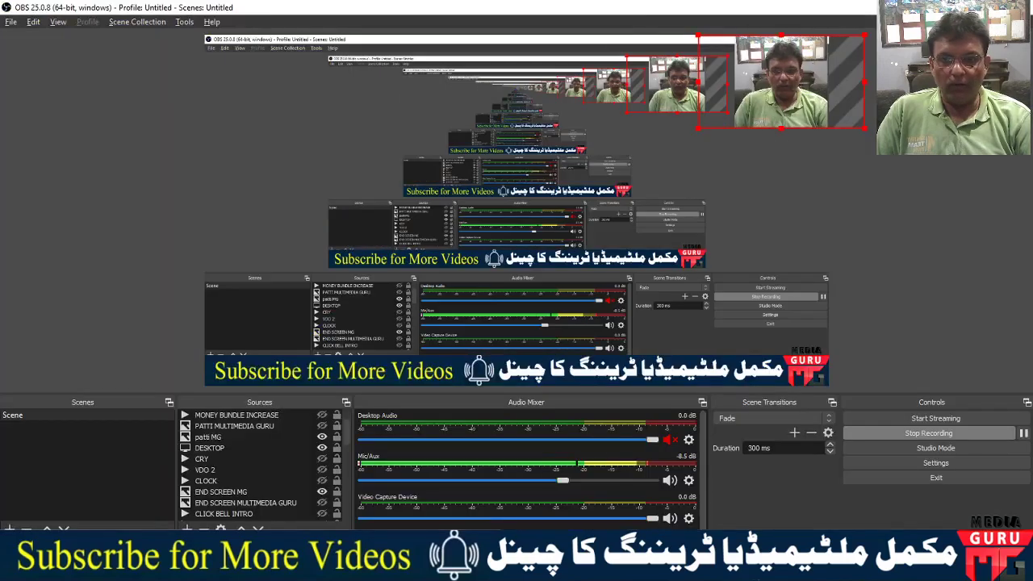
Hide the subscribe banner source in the OBS Sources list.
click(322, 438)
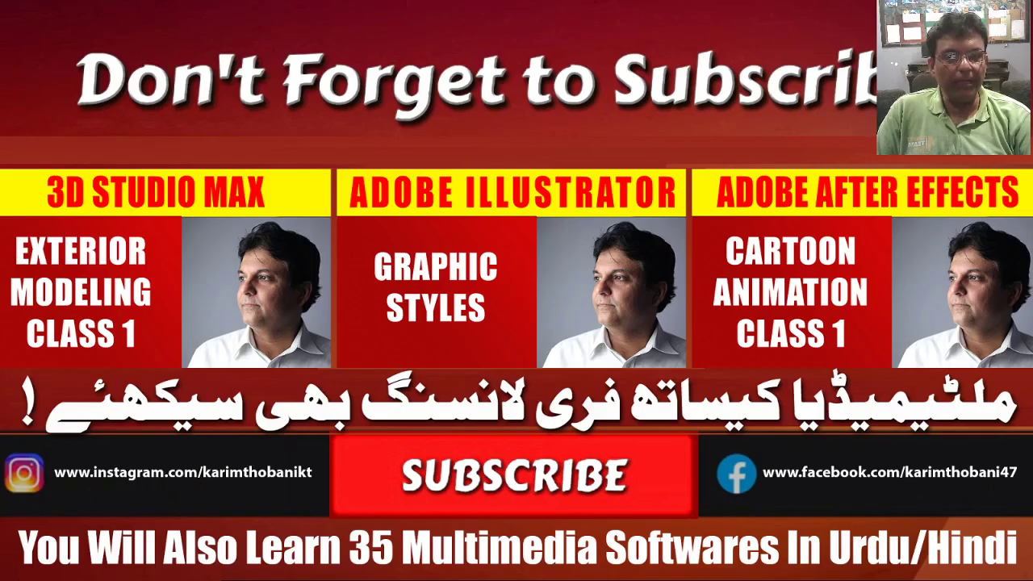